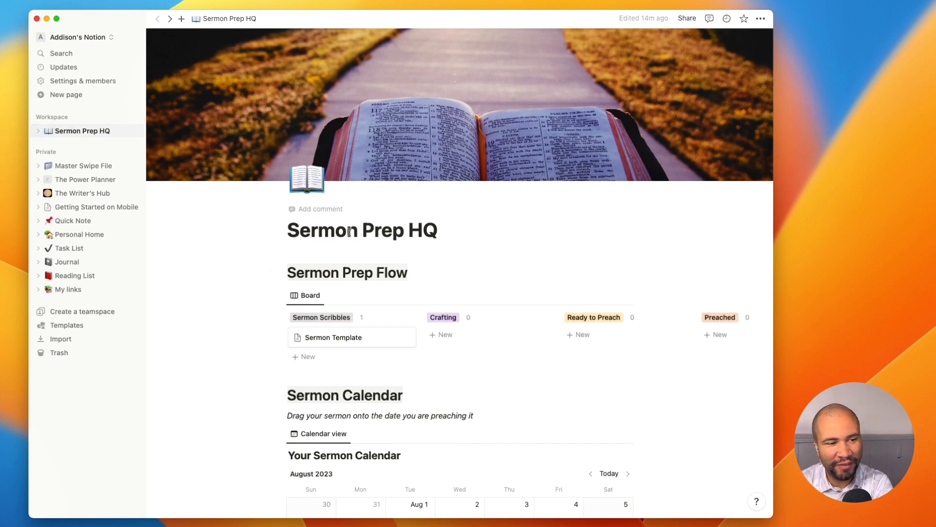
- Widen the window on both sides so the Sermon Prep HQ page fills nearly the full screen width
scroll(395, 217, down, 5)
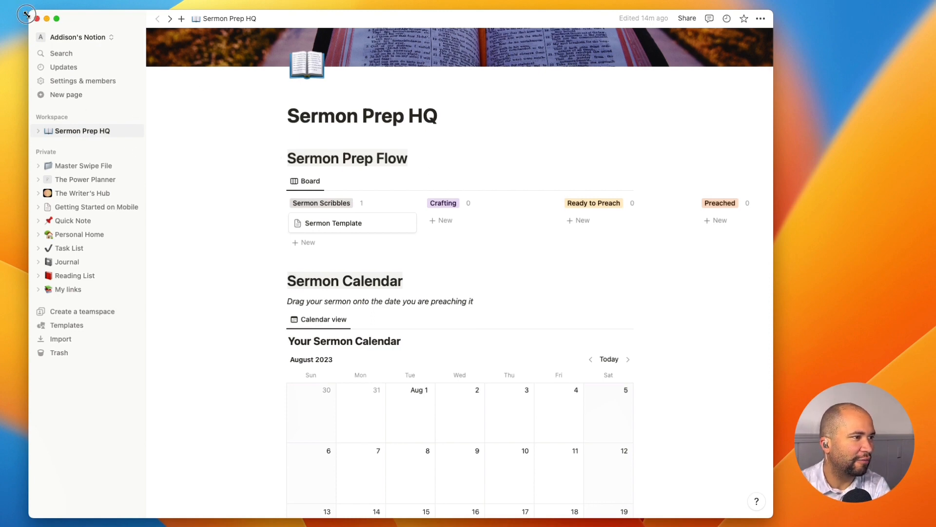
drag(29, 14, 1, 15)
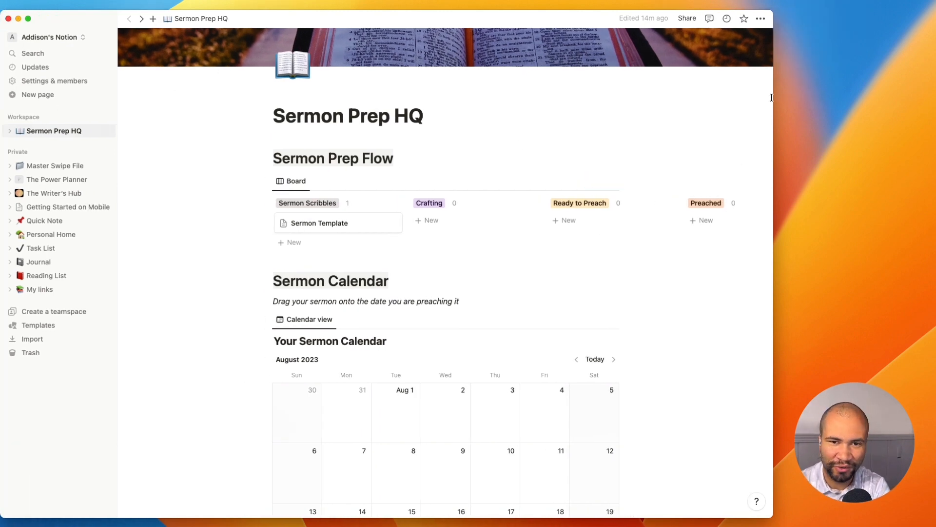
drag(774, 98, 926, 98)
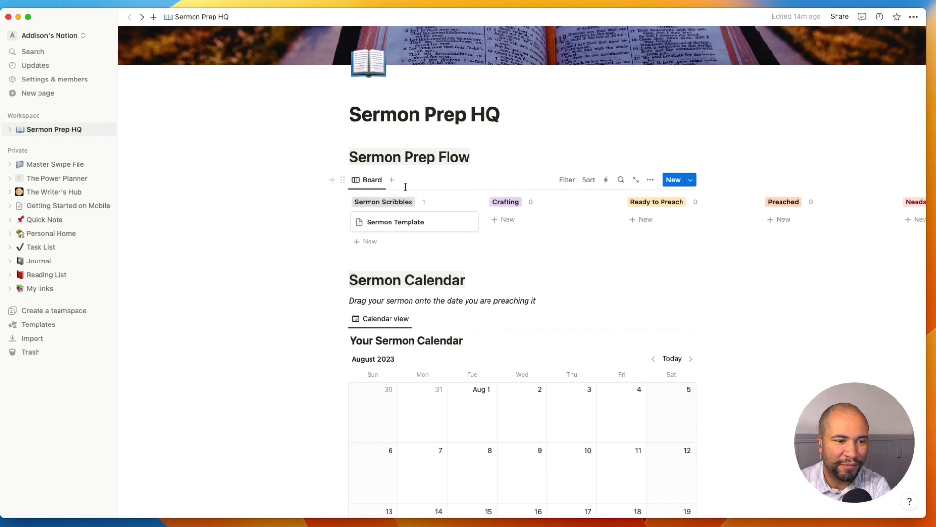
- Add a new sermon card under Sermon Scribbles on the board, open it and title it "John 8"
click(378, 243)
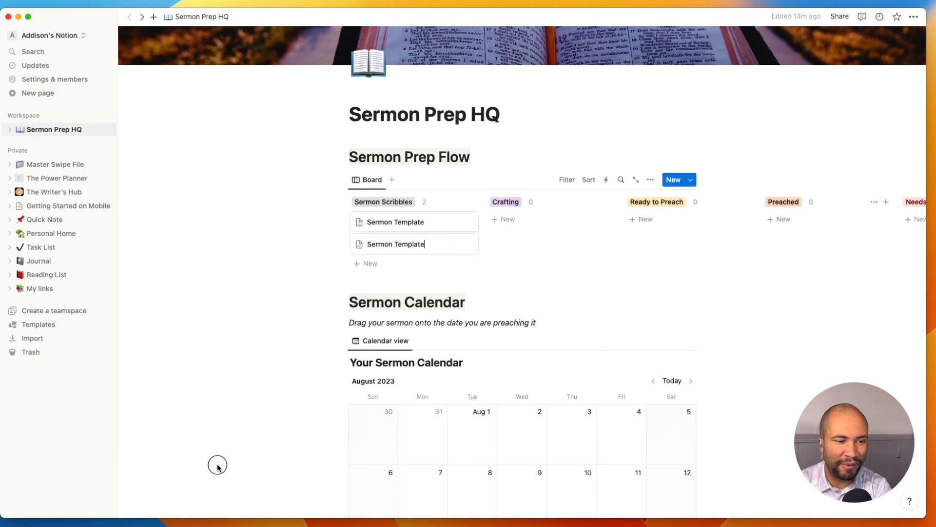
click(370, 244)
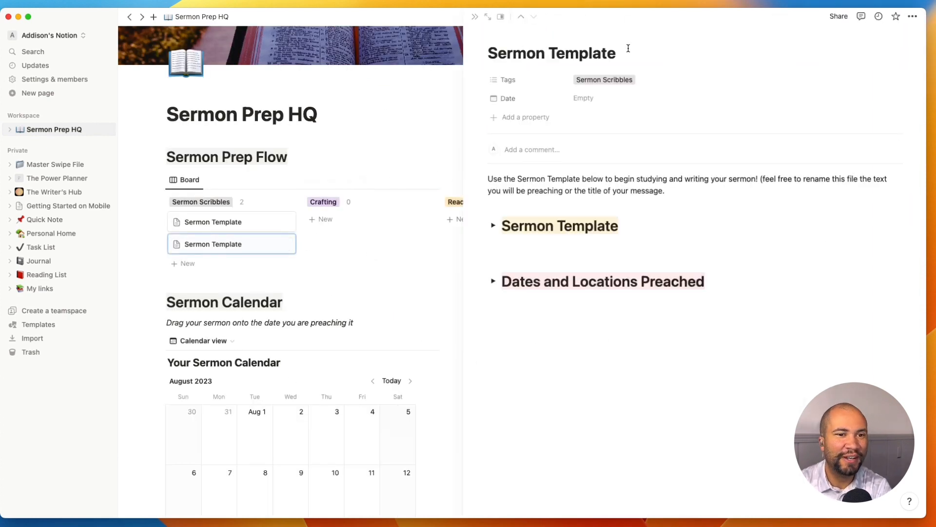
drag(616, 54, 478, 54)
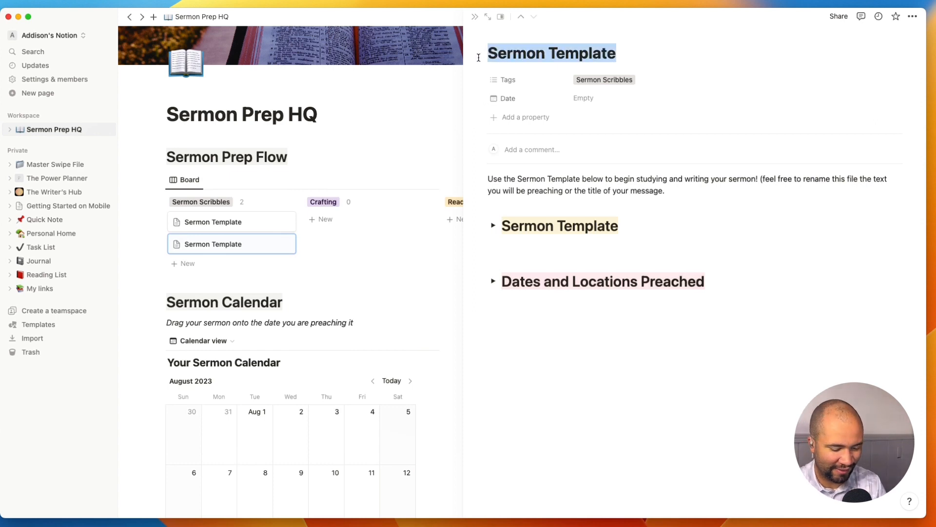
text(John 8)
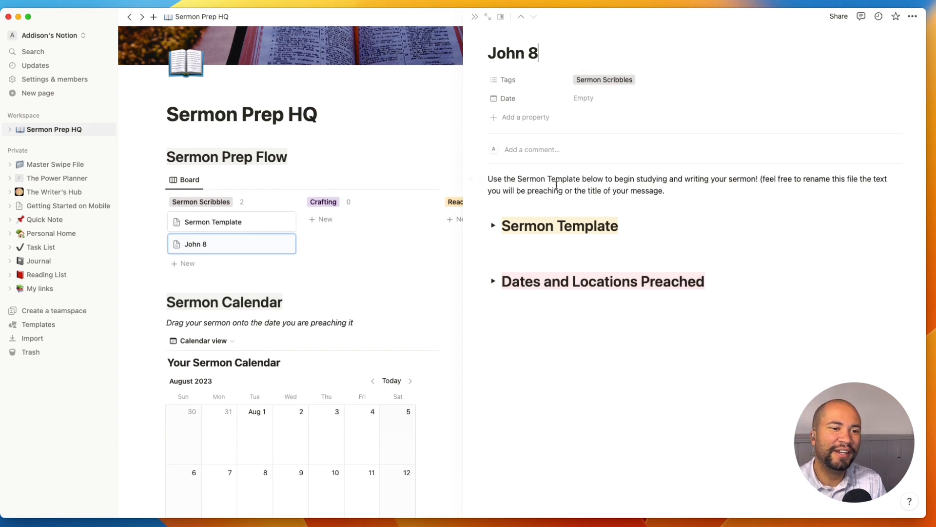
- Expand the Sermon Template and its Sermon Scribbles section, and add the placeholder bullets "alksdjlakjdsfak" and "kadslkjfals" plus an empty one
click(493, 226)
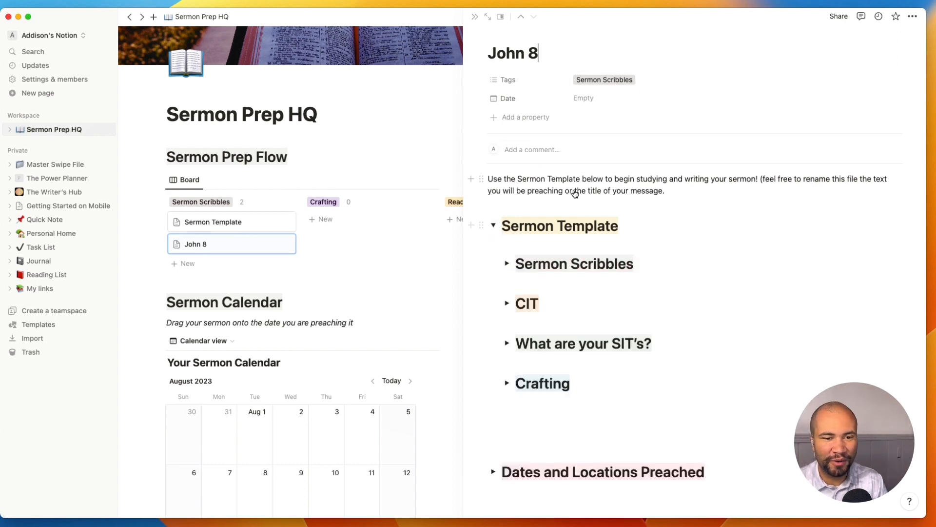
click(507, 264)
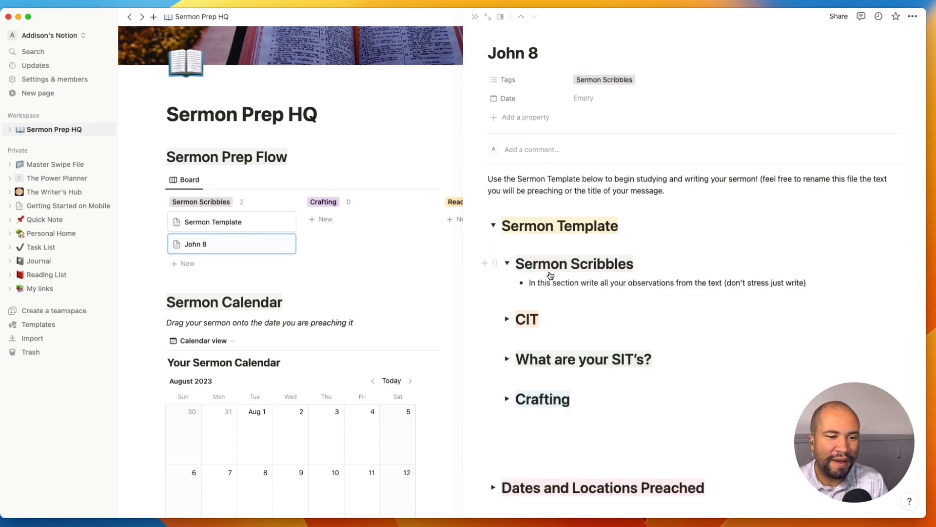
click(830, 284)
key(Return)
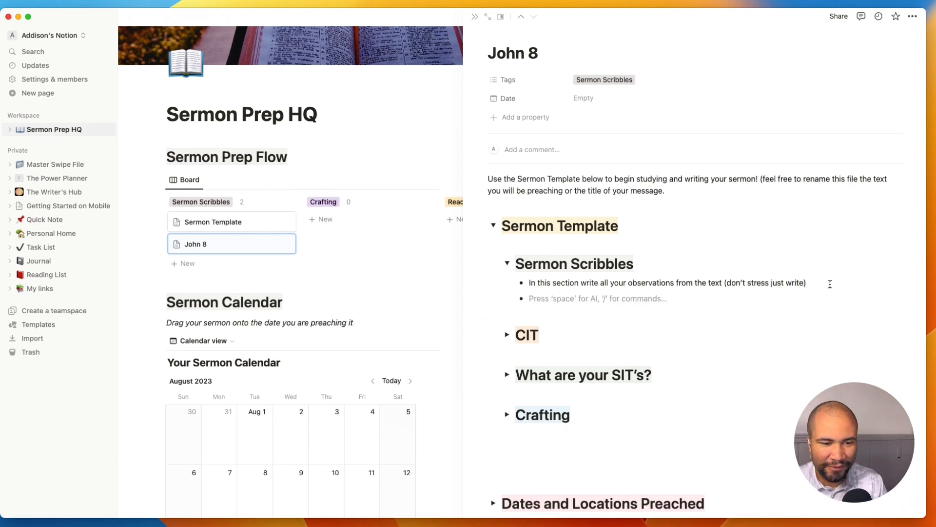
text(alksdjlakjdsfak)
key(Return)
text(kadslk)
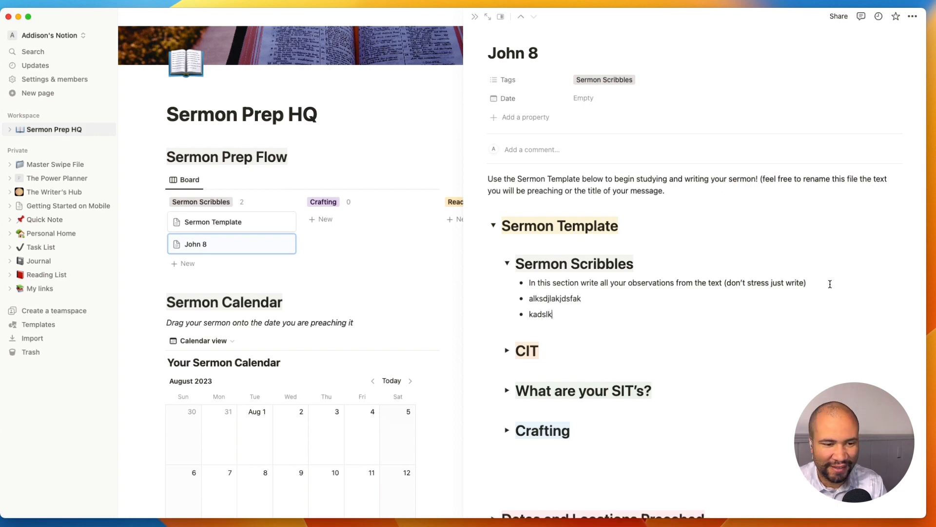
text(jfals)
key(Return)
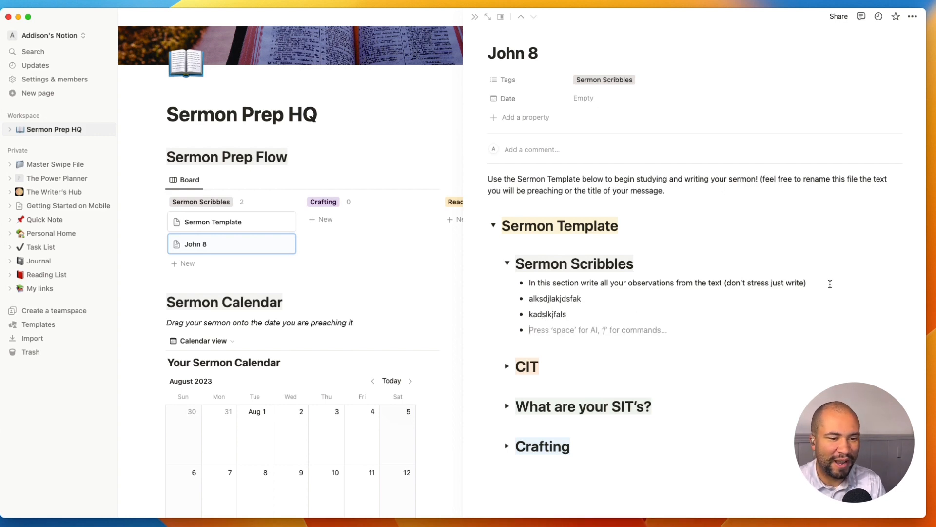
- Collapse Sermon Scribbles, add the bullet "Jesus will forigive" below the question in the CIT section, and collapse CIT
click(508, 264)
click(507, 303)
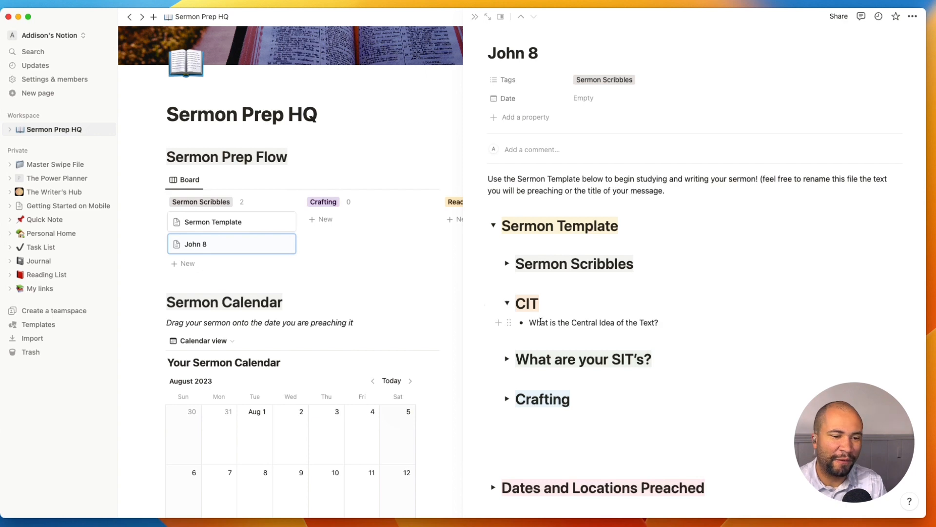
click(661, 323)
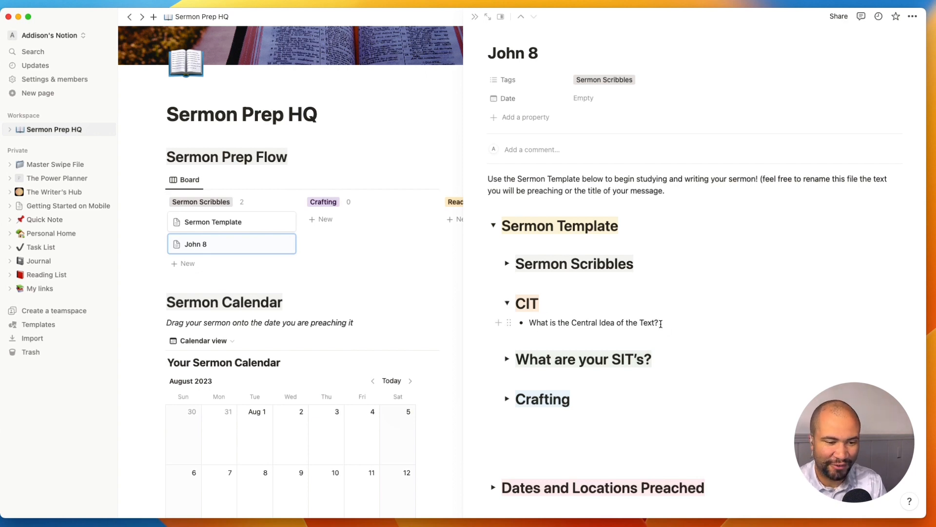
key(Return)
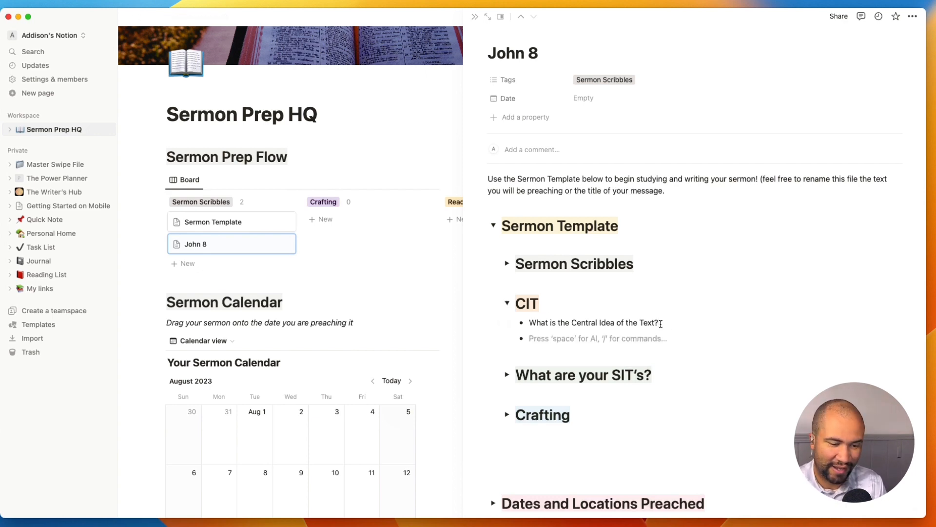
text(Jesus will forigive)
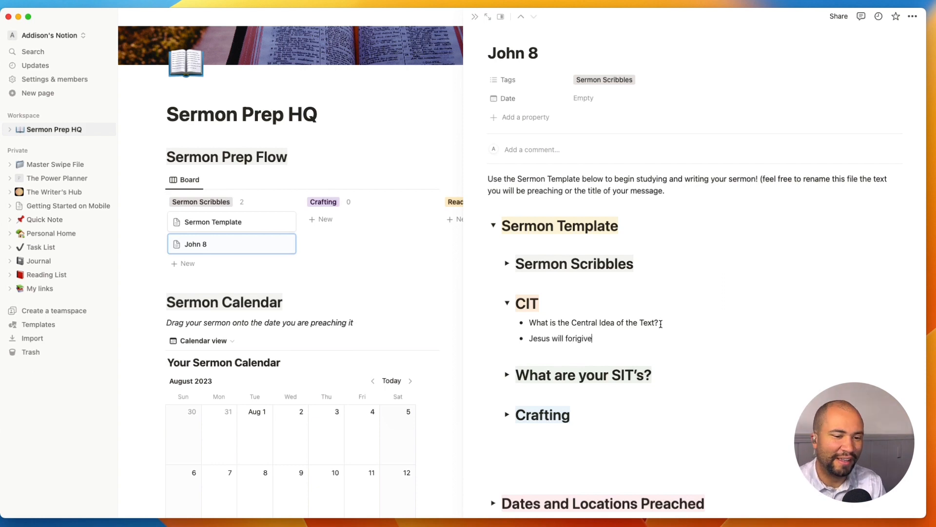
click(507, 303)
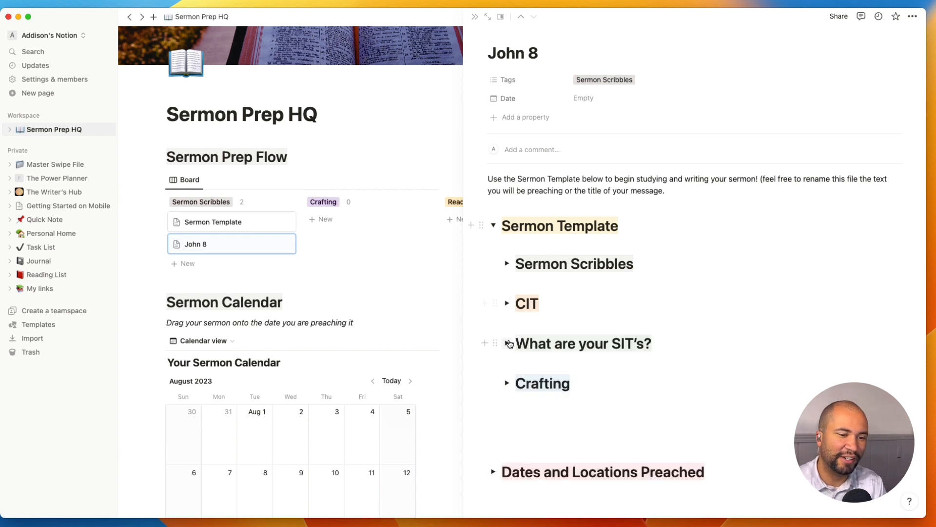
- Expand the "What are your SIT's?" section and fill in three placeholder bullets: "a;dkjfa;l", "dsalkjsdfs" and "nasdkjfsk"
click(507, 343)
click(536, 361)
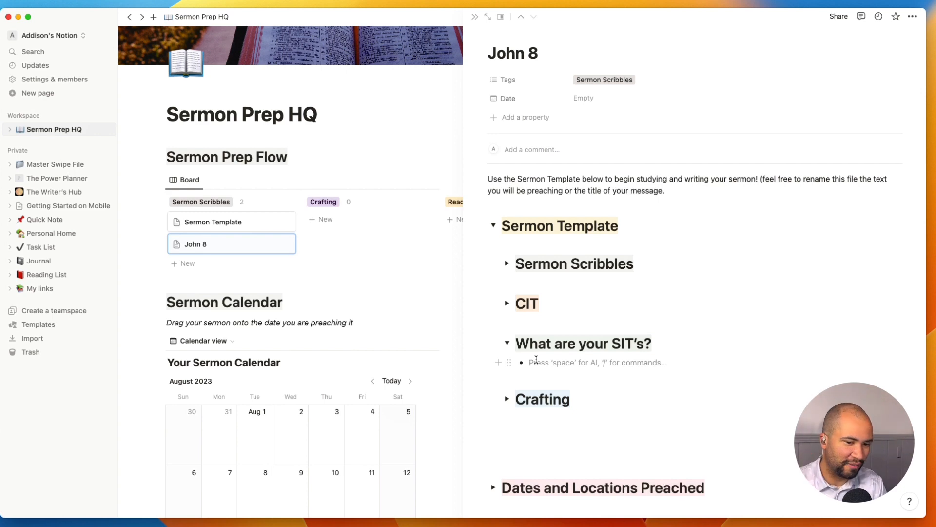
text(a;dkjfa;l)
key(Return)
text(dsalkjsdfs)
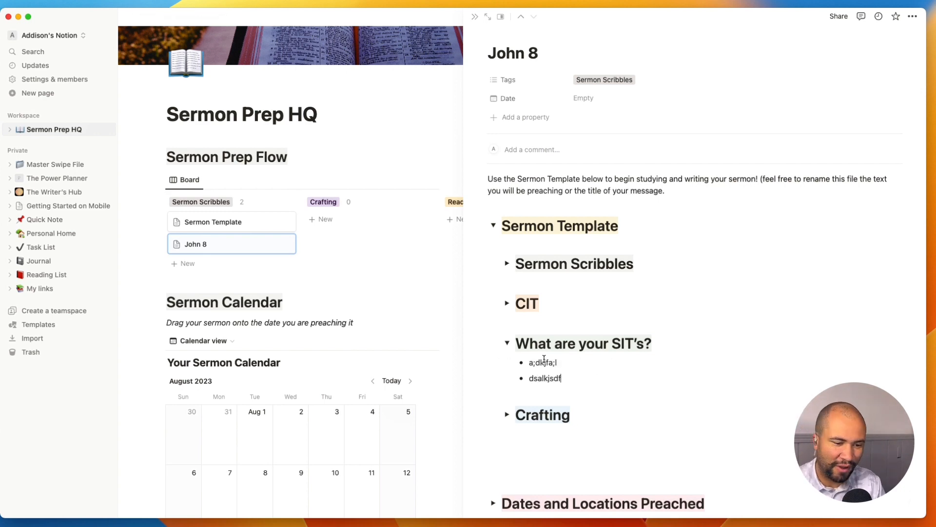
key(Return)
text(nasdkjfsk)
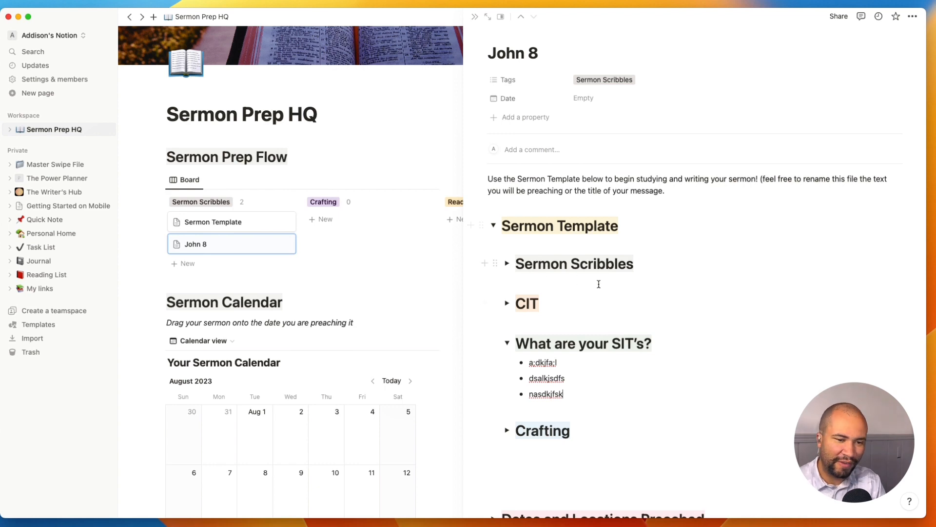
- Expand the Sermon Scribbles and Crafting sections of John 8 and open the Rough Manuscript subpage under Crafting
click(507, 263)
click(549, 331)
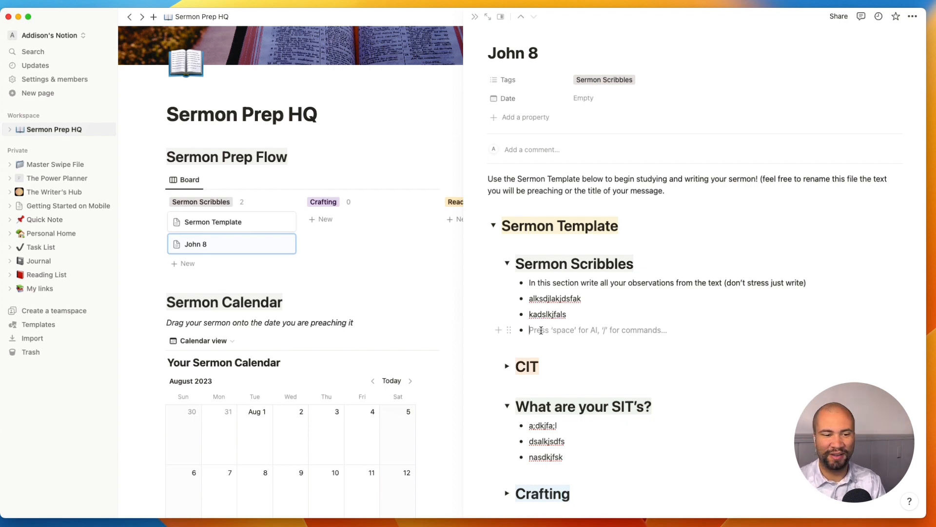
scroll(541, 390, down, 5)
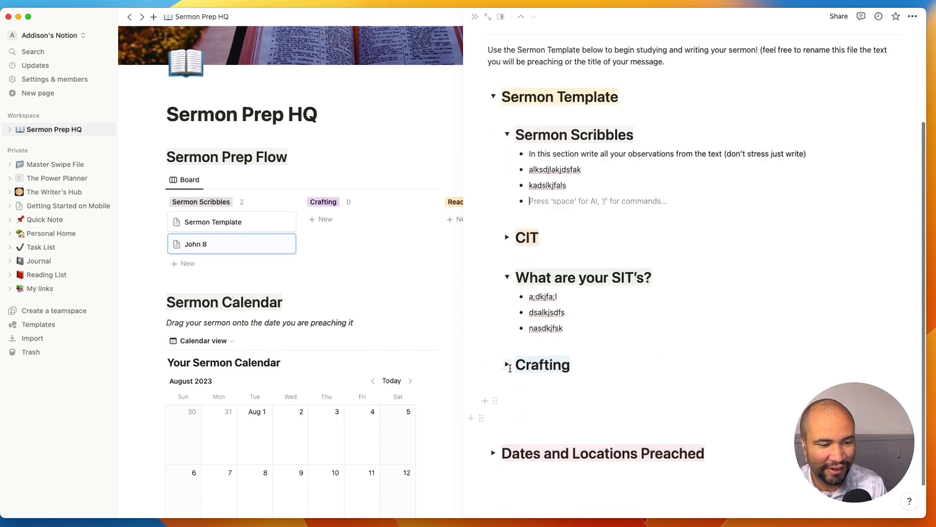
click(507, 365)
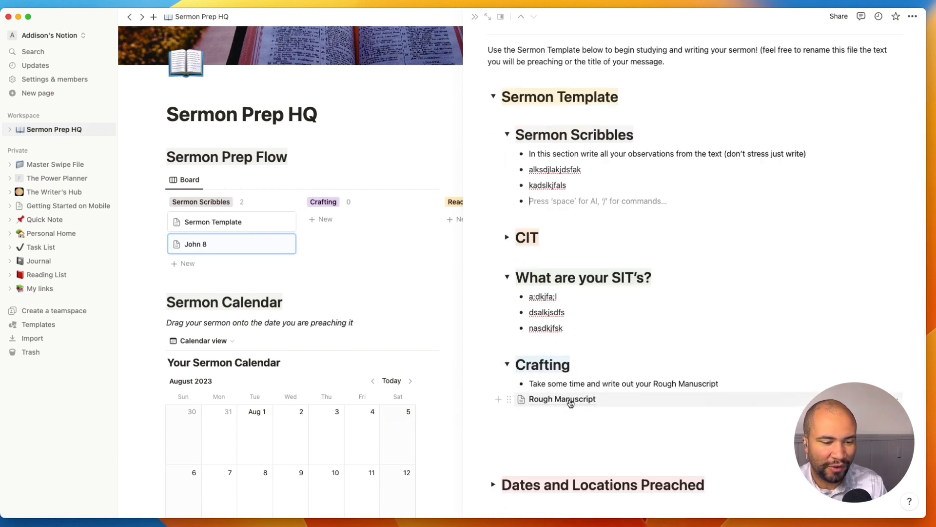
click(557, 400)
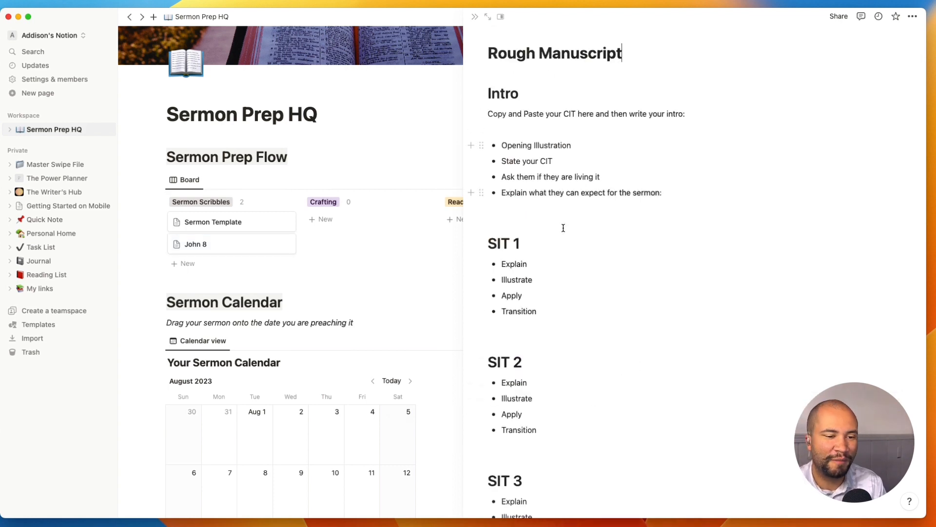
- Review the Rough Manuscript outline from the intro through the SIT sections to the conclusion, and close the side view
scroll(558, 459, down, 5)
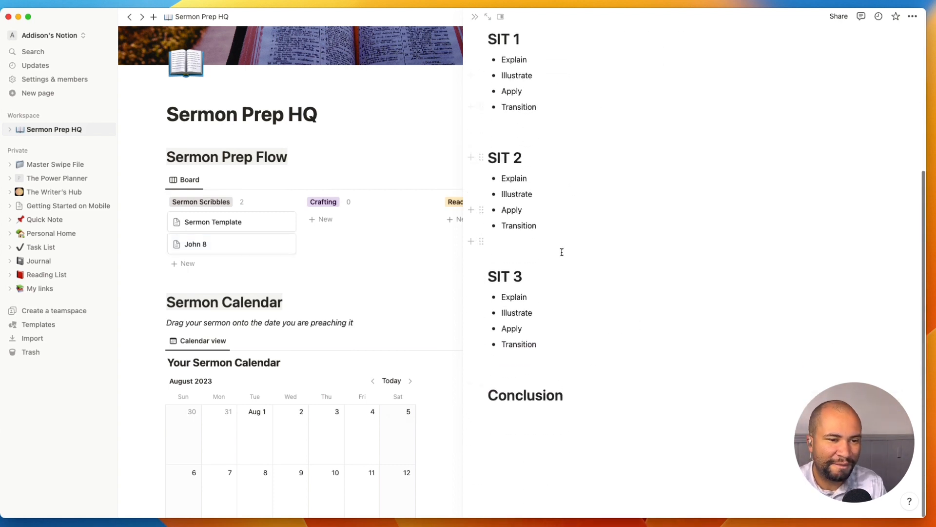
scroll(562, 251, up, 5)
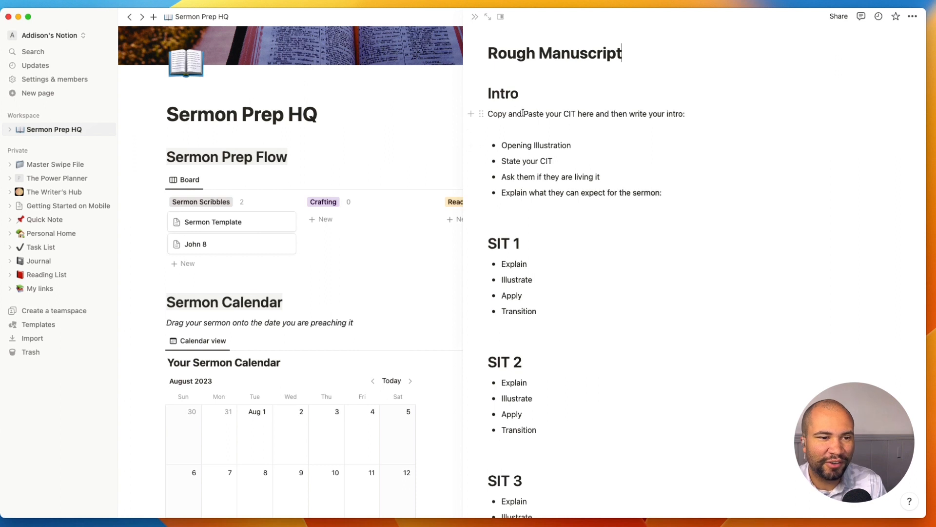
right_click(498, 125)
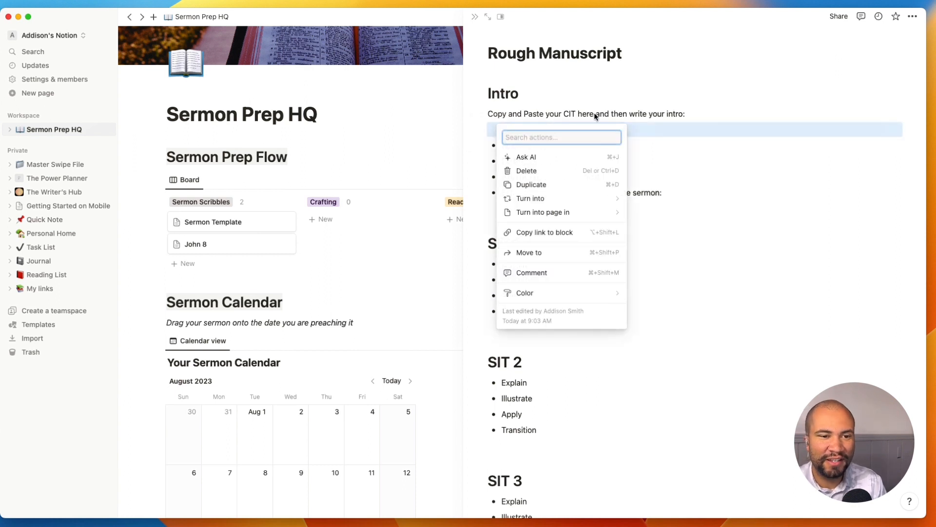
key(Escape)
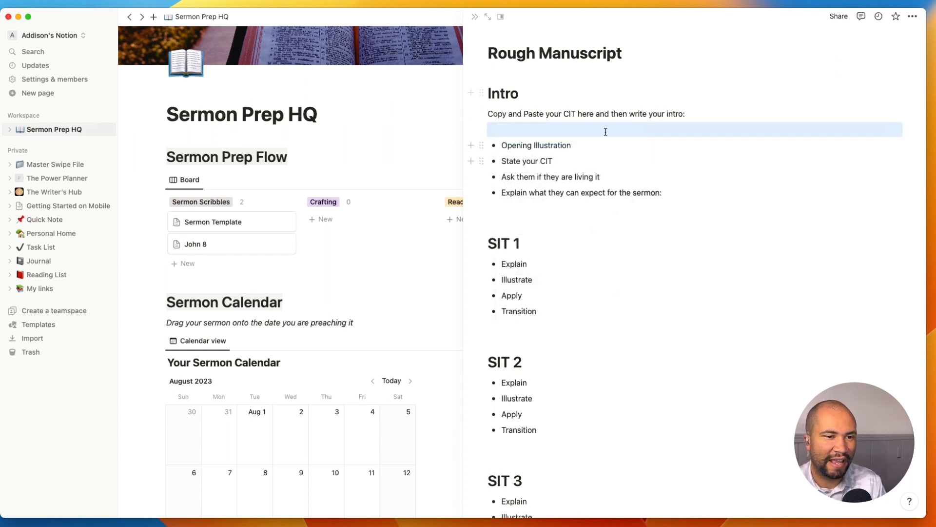
click(596, 148)
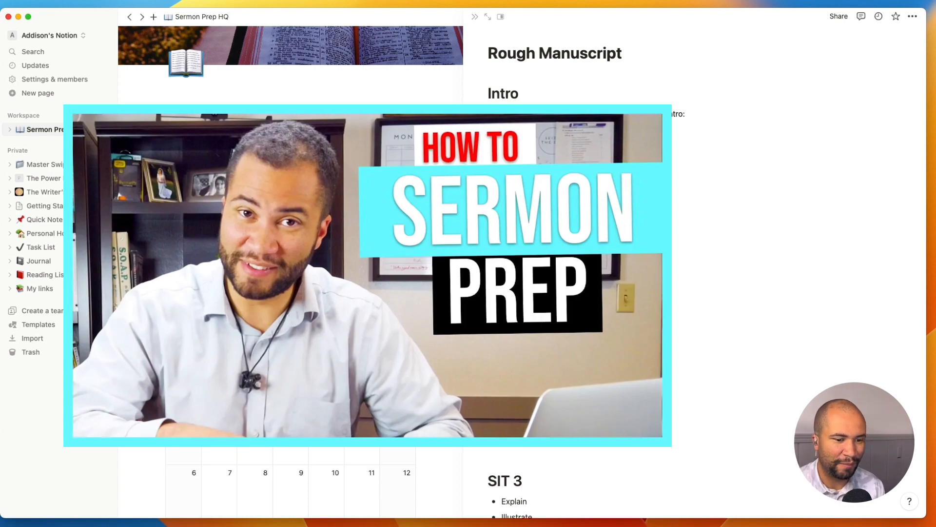
scroll(634, 268, down, 5)
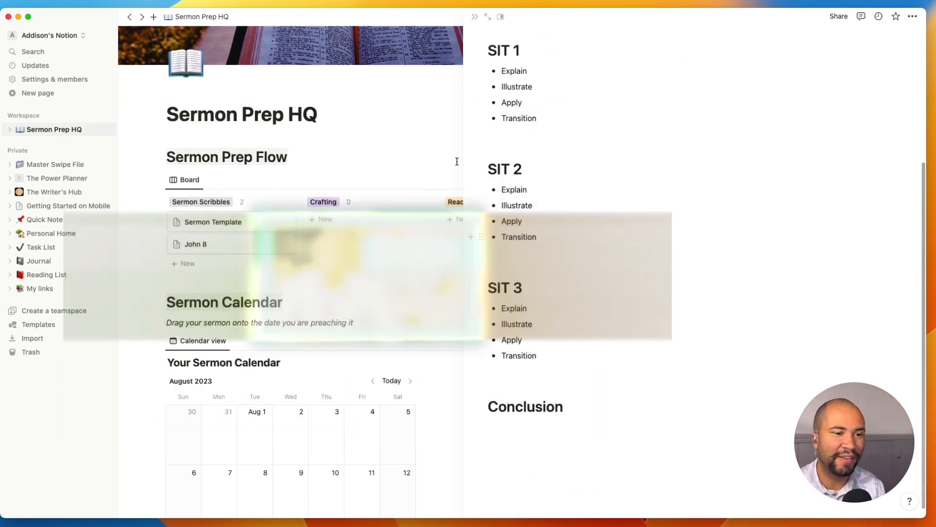
click(474, 17)
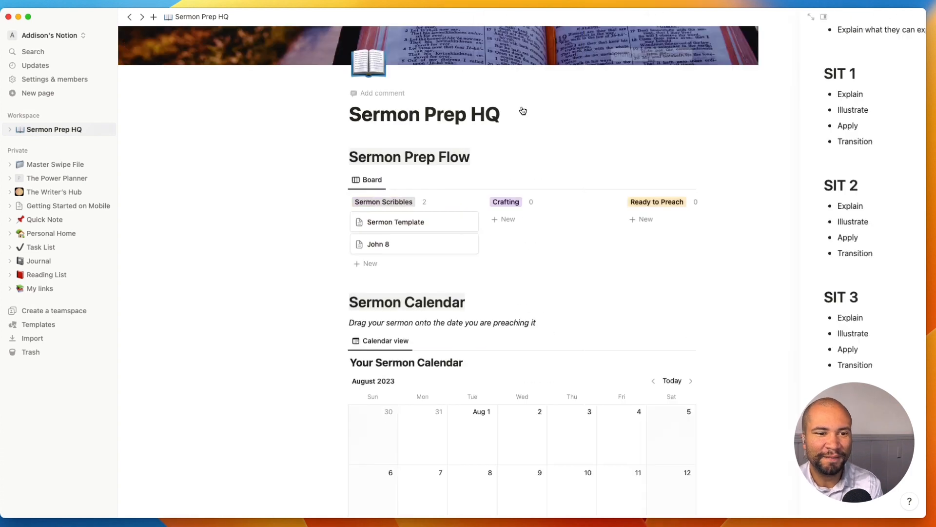
- Advance the Sermon Calendar from the current view to September 2023
scroll(632, 240, down, 3)
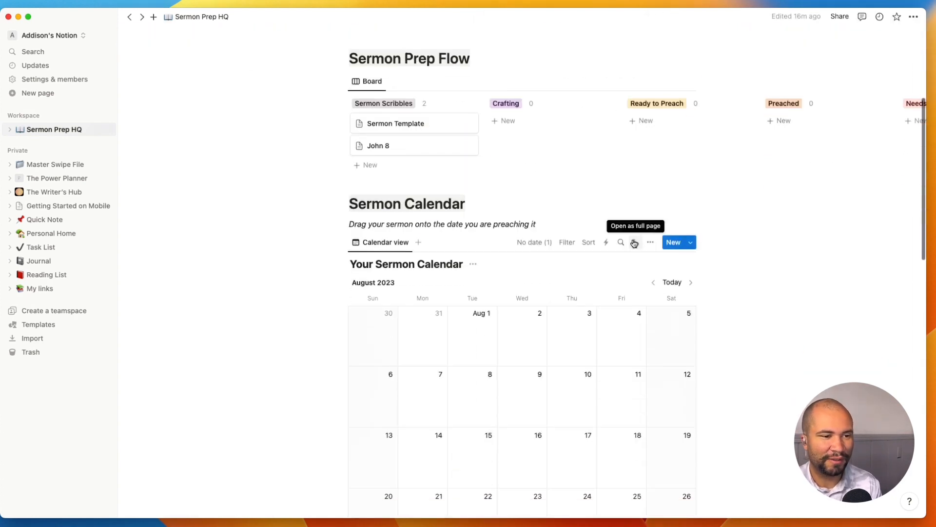
scroll(636, 236, down, 4)
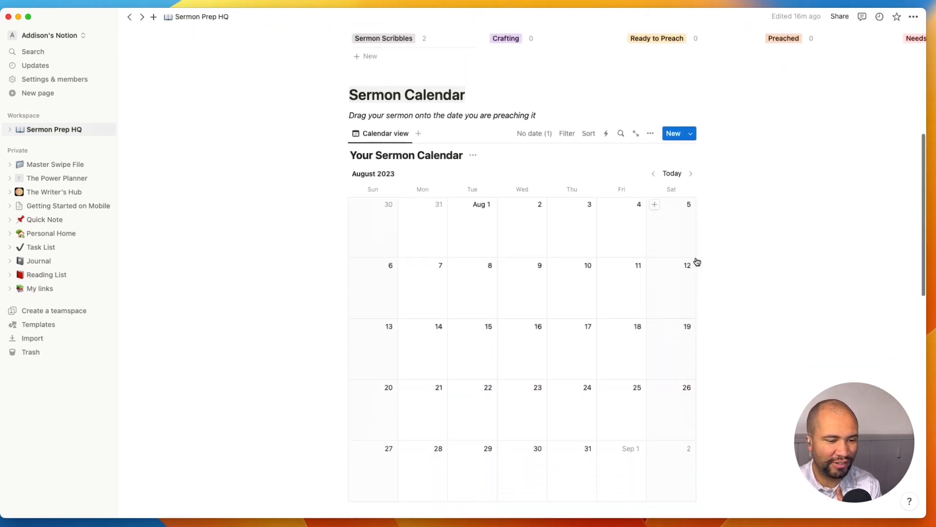
scroll(568, 213, up, 1)
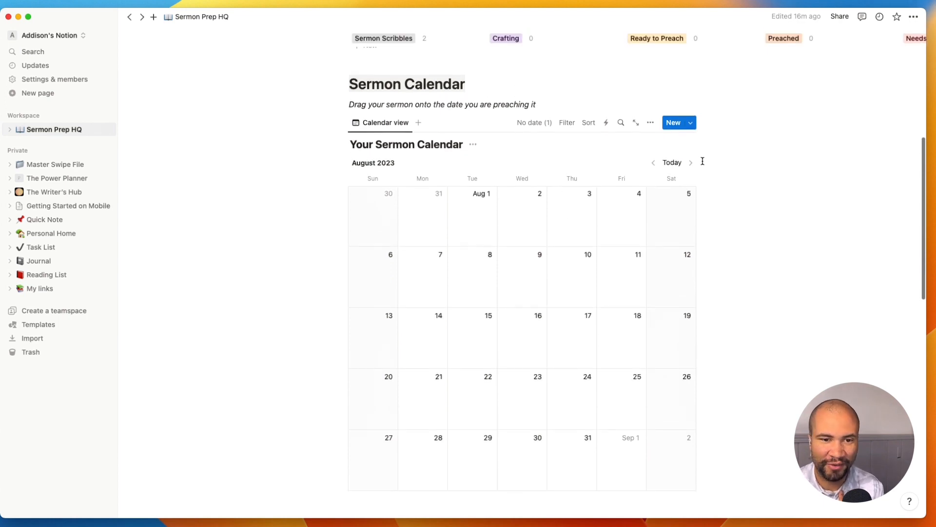
click(691, 163)
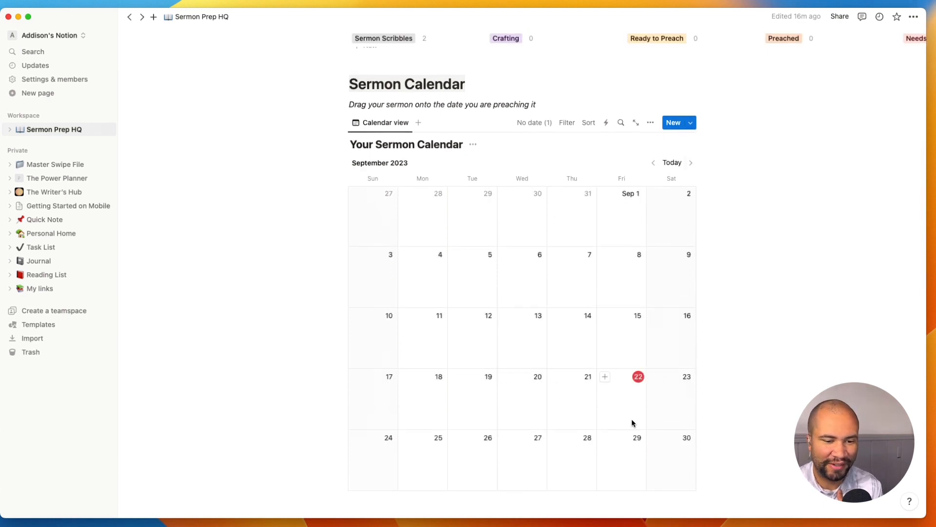
- Schedule the John 8 sermon on September 24 in the Sermon Calendar
scroll(580, 298, up, 2)
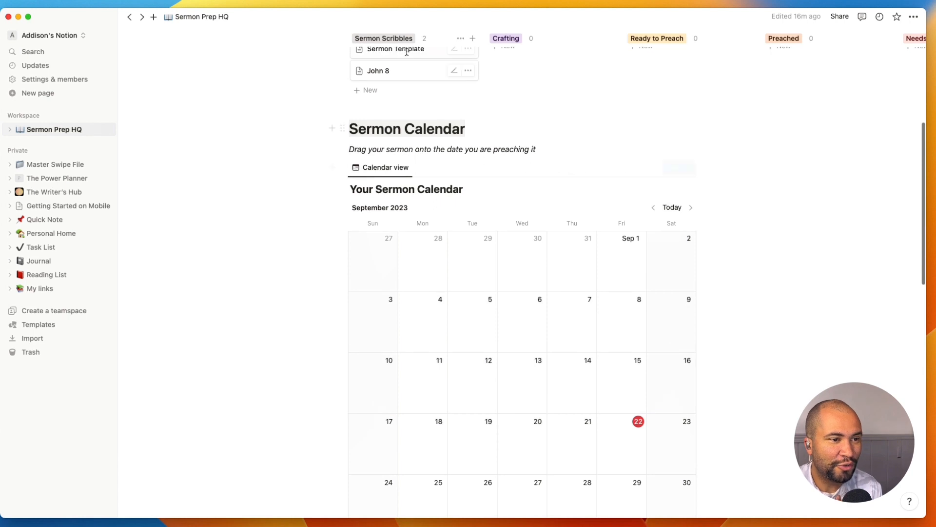
mouse_move(385, 71)
mouse_down()
mouse_move(393, 294)
mouse_move(384, 485)
mouse_move(384, 314)
mouse_move(377, 312)
mouse_up()
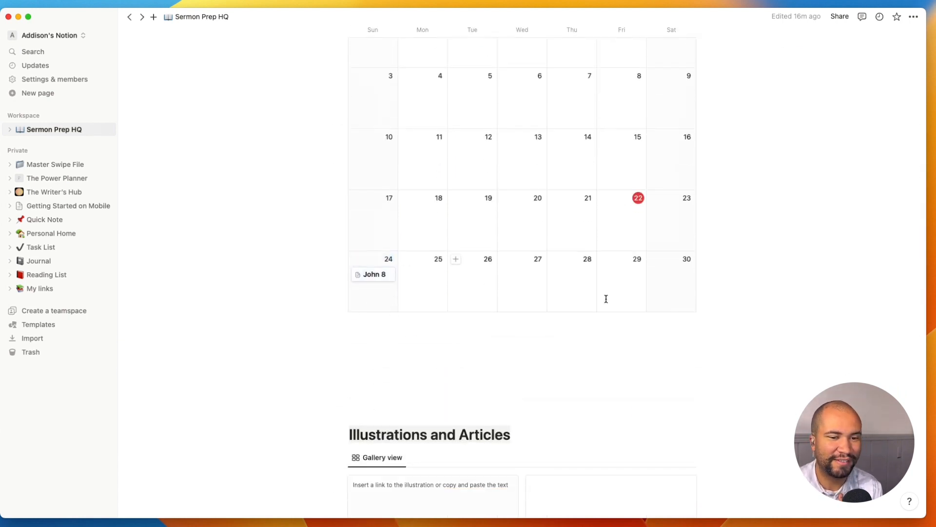
scroll(783, 240, up, 2)
scroll(803, 252, up, 3)
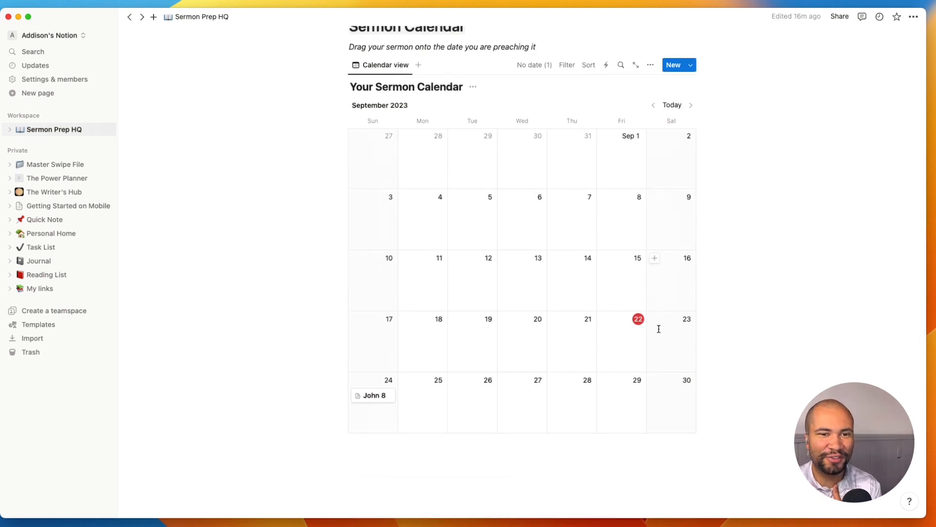
- Open John 8 and record "Grants Pass Baptist - Sept 24, 2023" under Dates and Locations Preached, with both main sections collapsed at the end
click(374, 396)
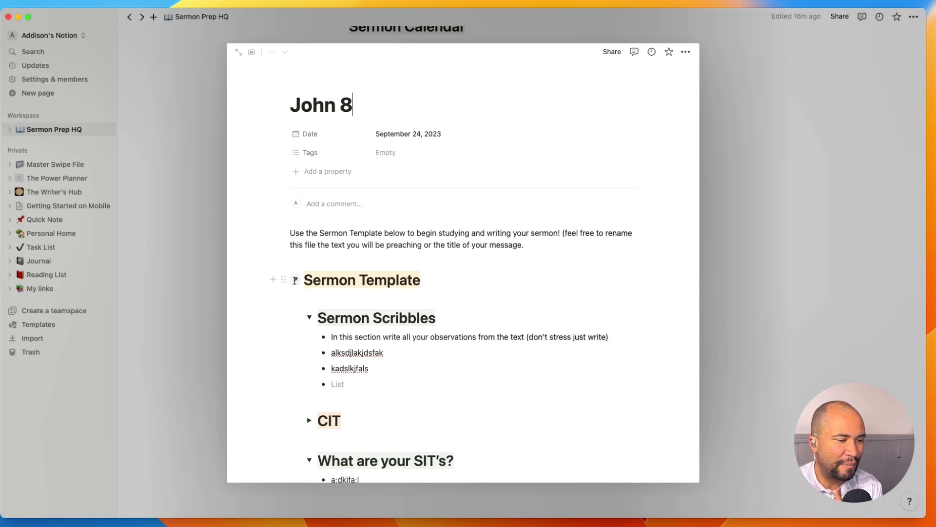
click(295, 279)
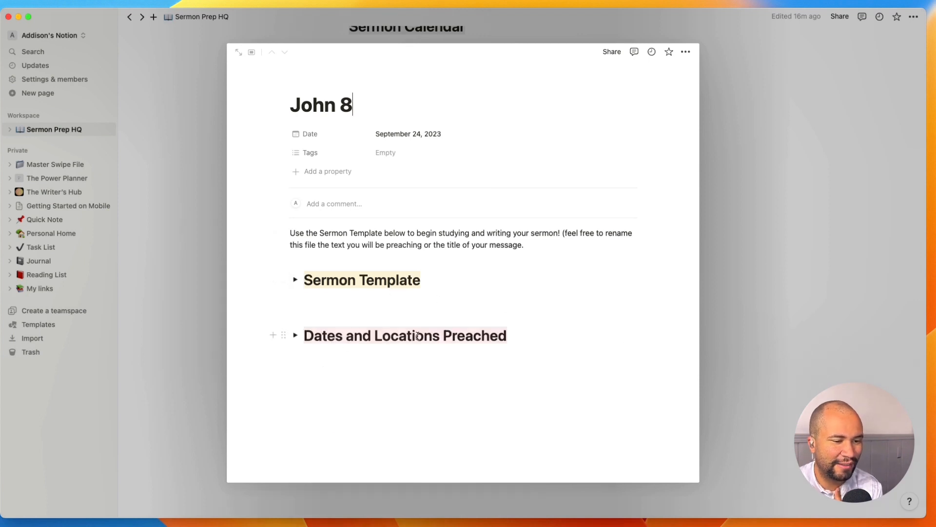
click(295, 335)
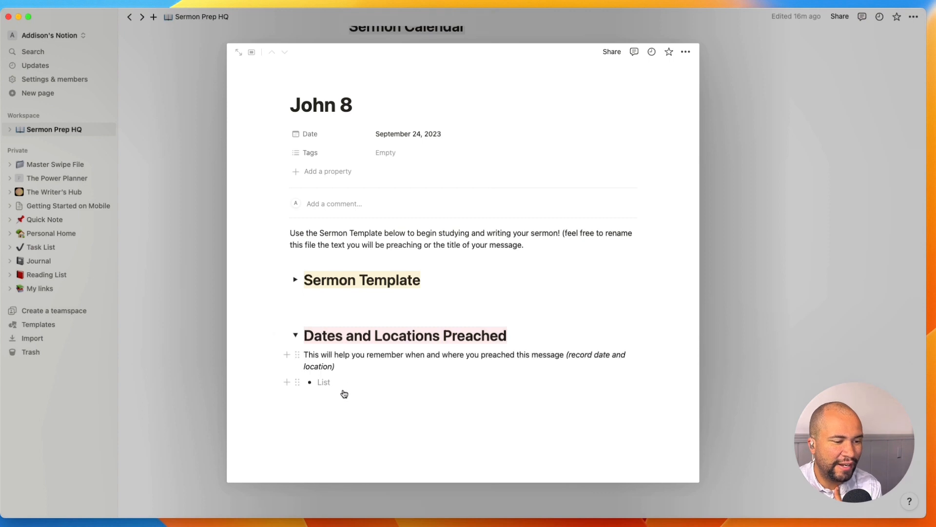
click(342, 386)
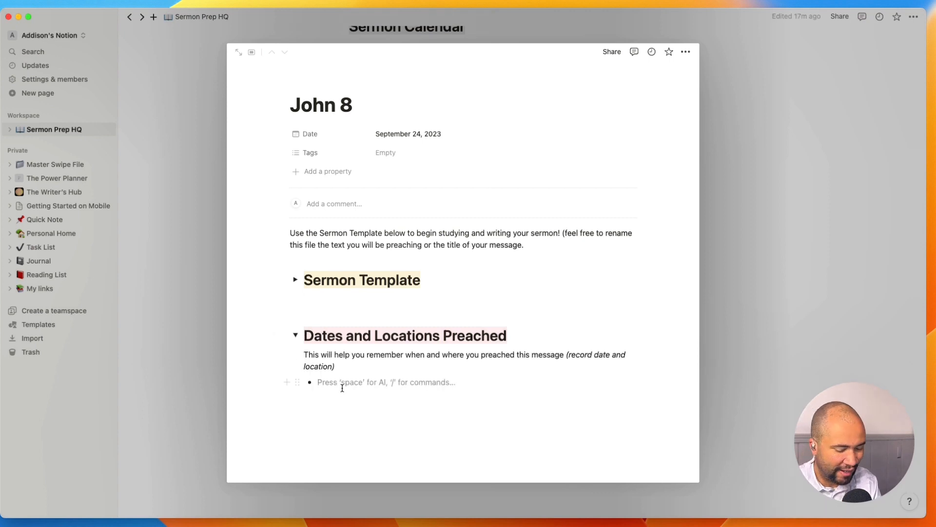
text(Grants Pass Baptist - Sept 24, 2023)
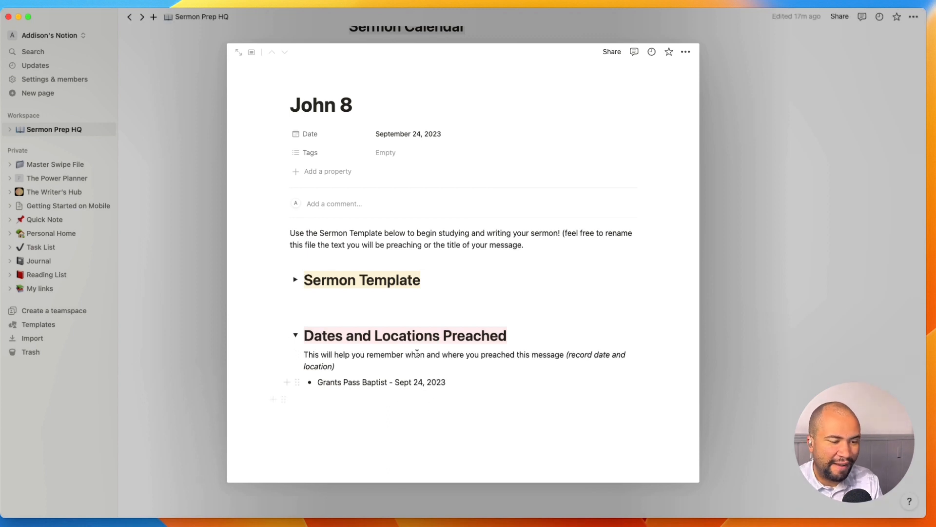
key(Return)
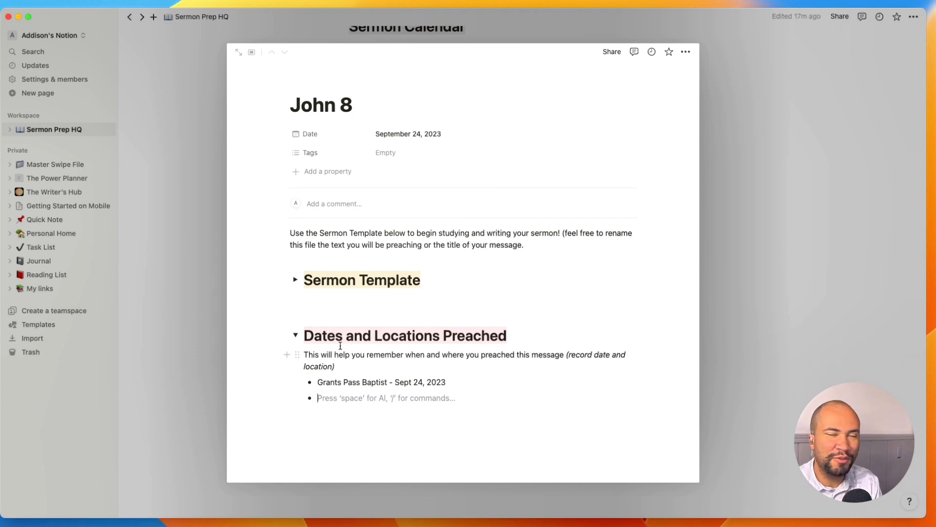
click(295, 335)
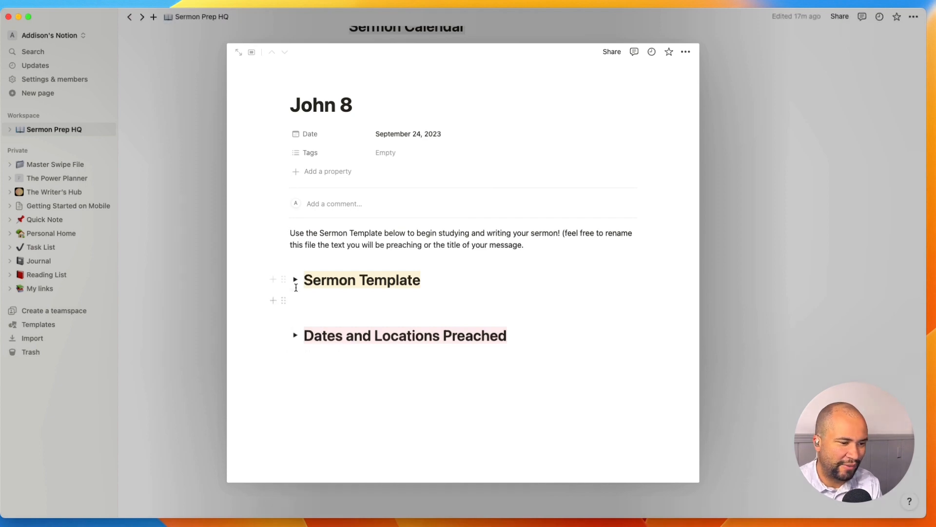
- Review the expanded Sermon Template section of John 8, collapse it again and close the sermon page
click(295, 279)
scroll(322, 345, down, 6)
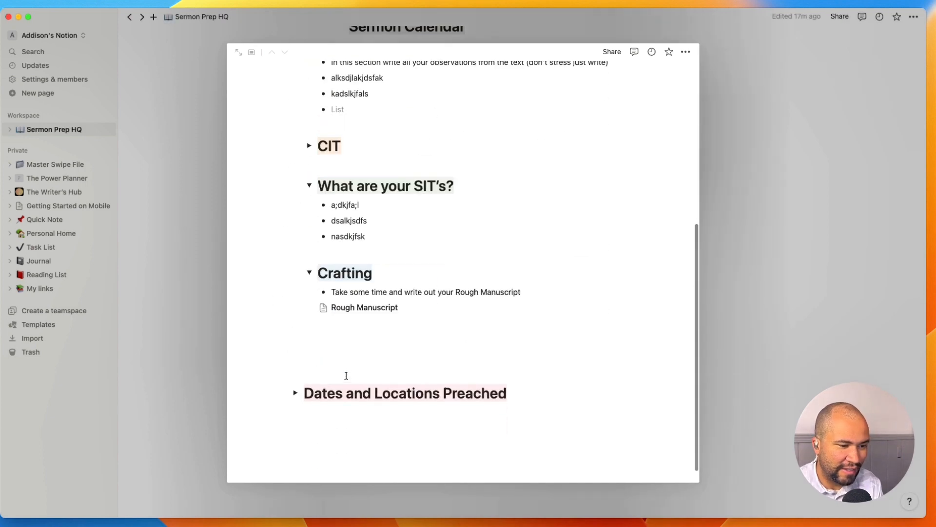
scroll(335, 238, up, 6)
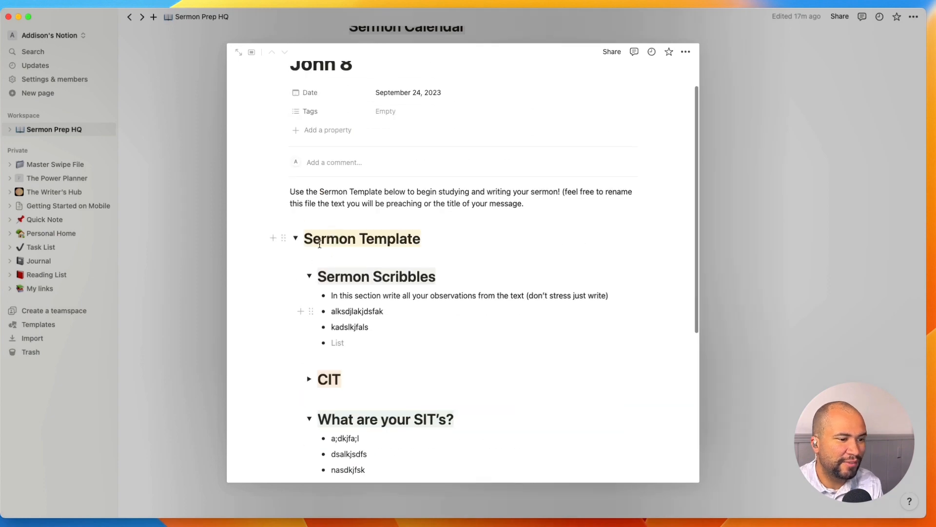
click(295, 236)
click(214, 243)
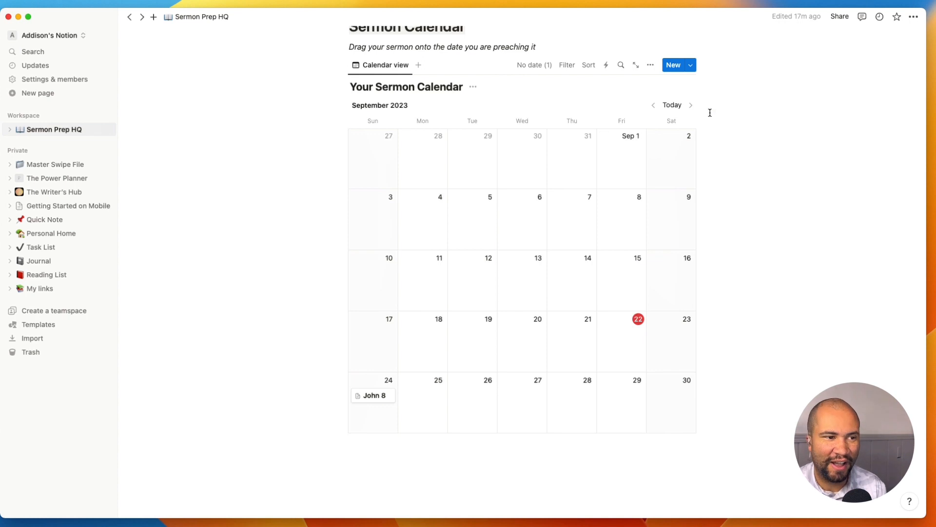
- Advance the Sermon Calendar from September to December 2023
click(691, 105)
click(692, 105)
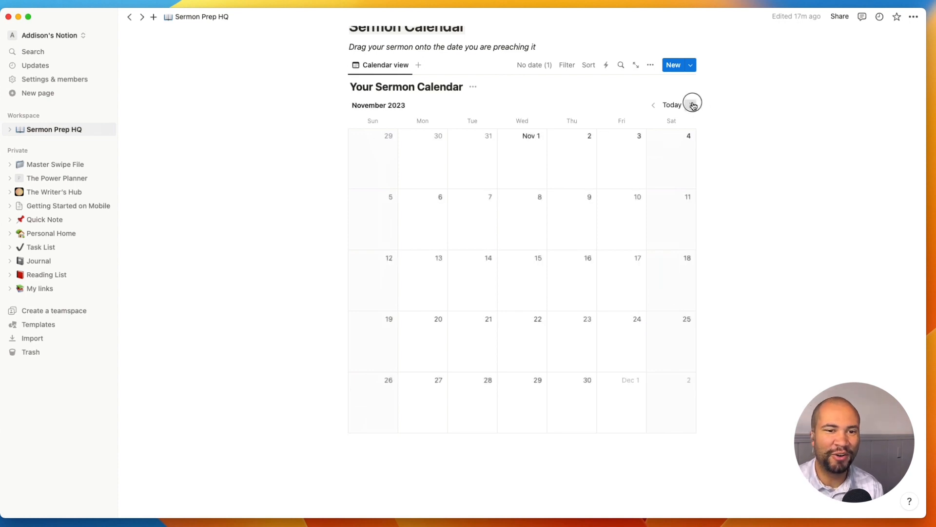
click(692, 105)
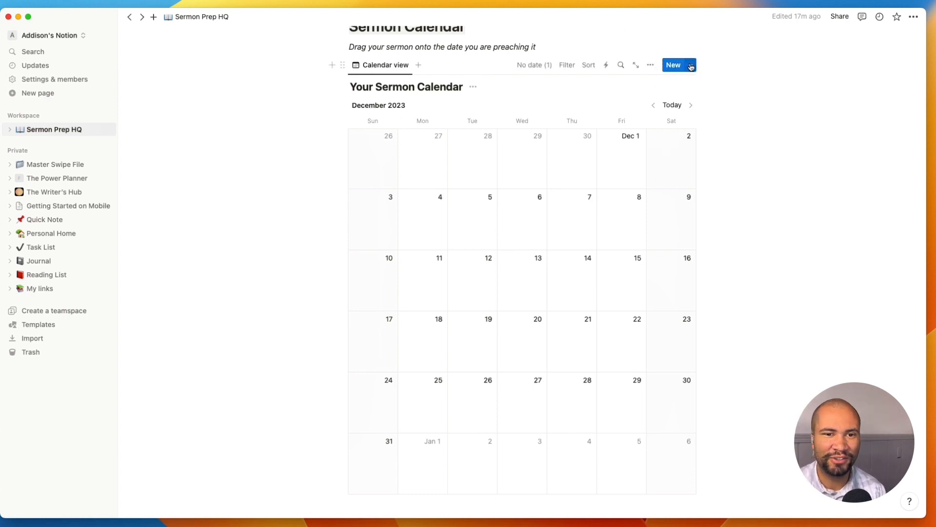
- Change the Sermon Calendar's layout to List and open its search field
click(653, 65)
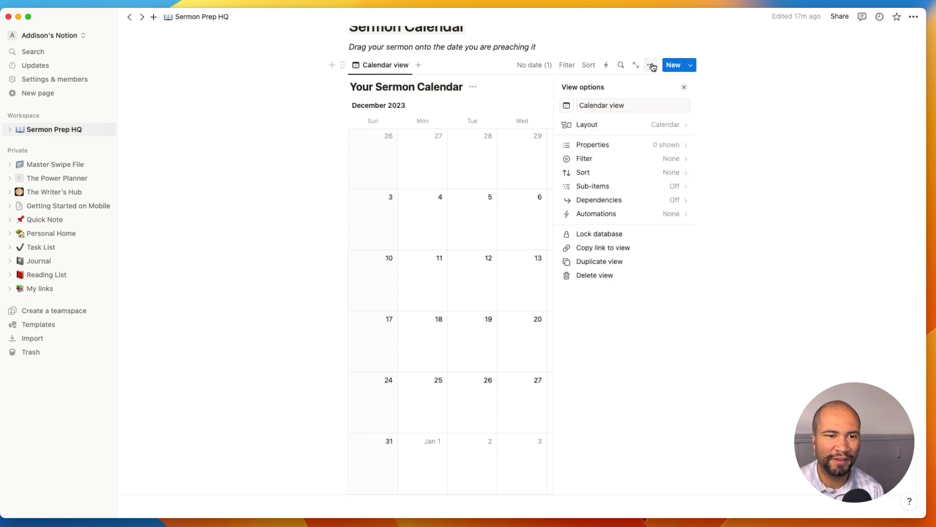
click(629, 127)
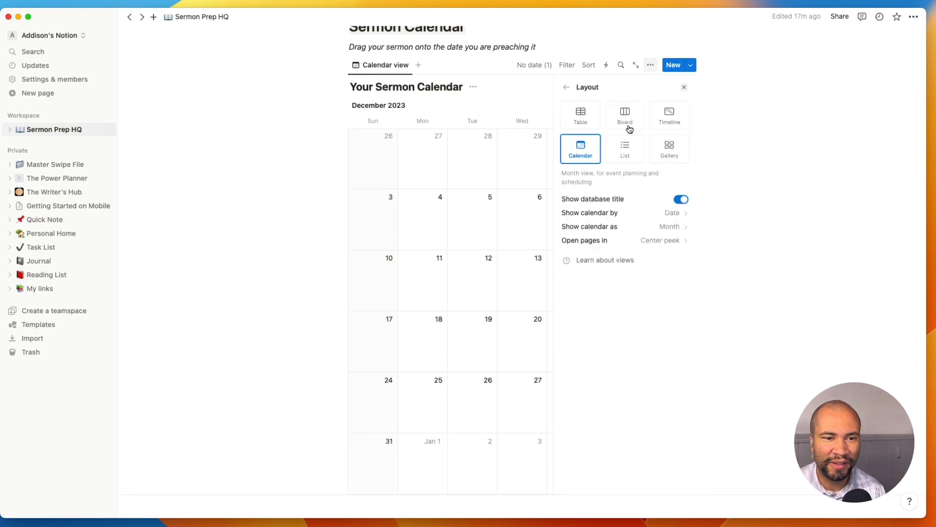
click(627, 150)
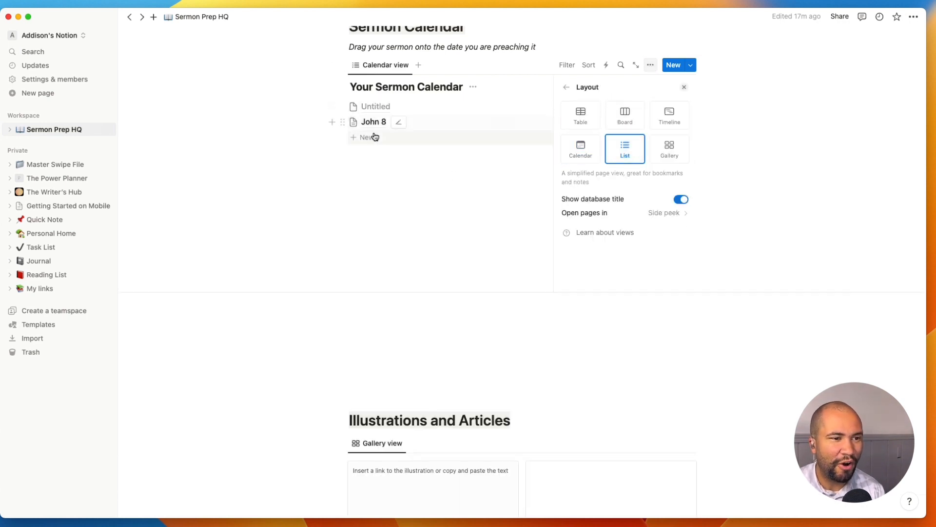
click(378, 156)
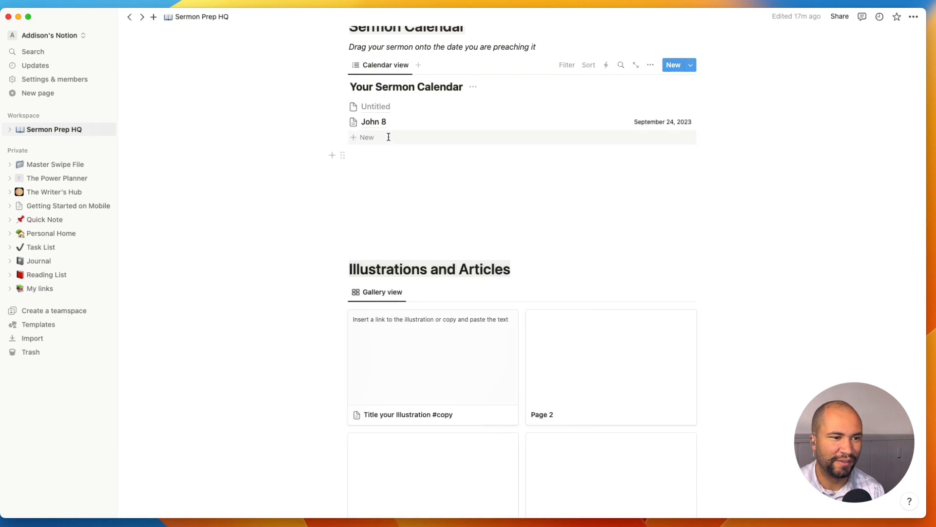
click(620, 65)
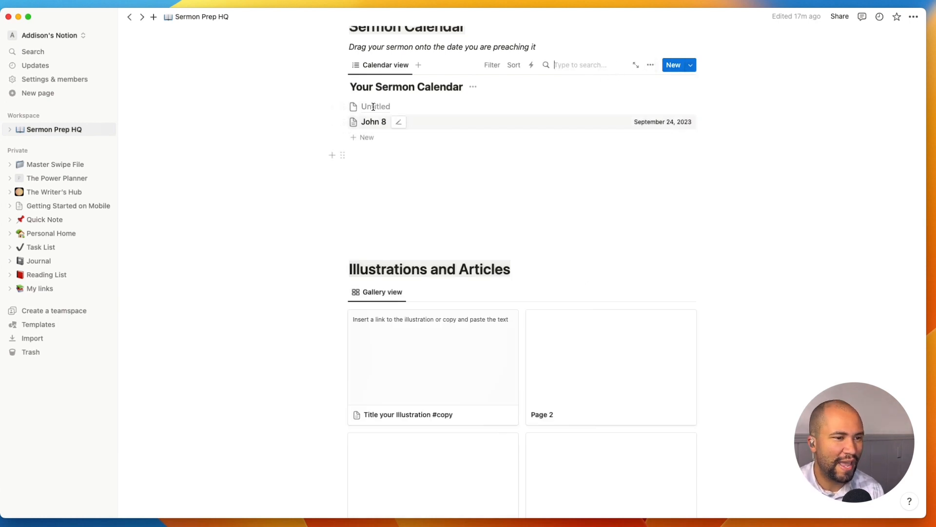
- Restore the Sermon Calendar's layout to Calendar and close the view settings
click(651, 65)
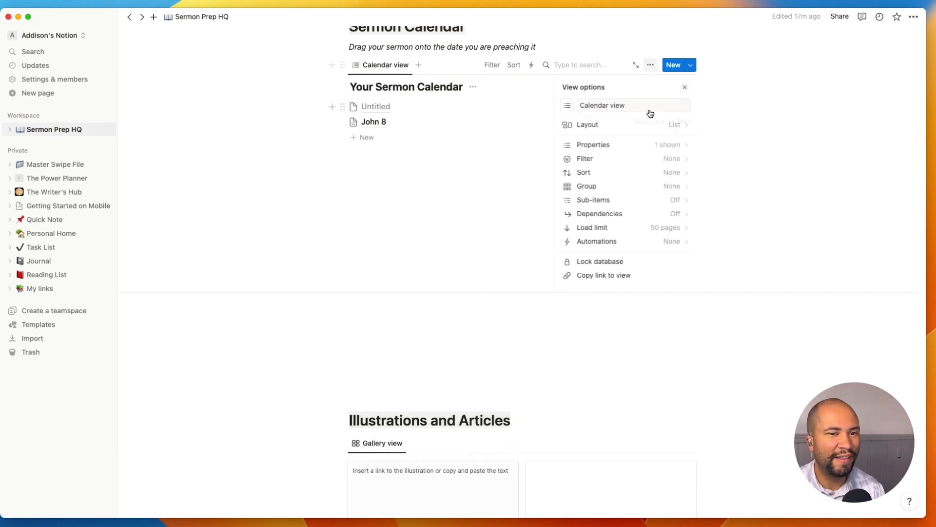
click(618, 125)
click(580, 149)
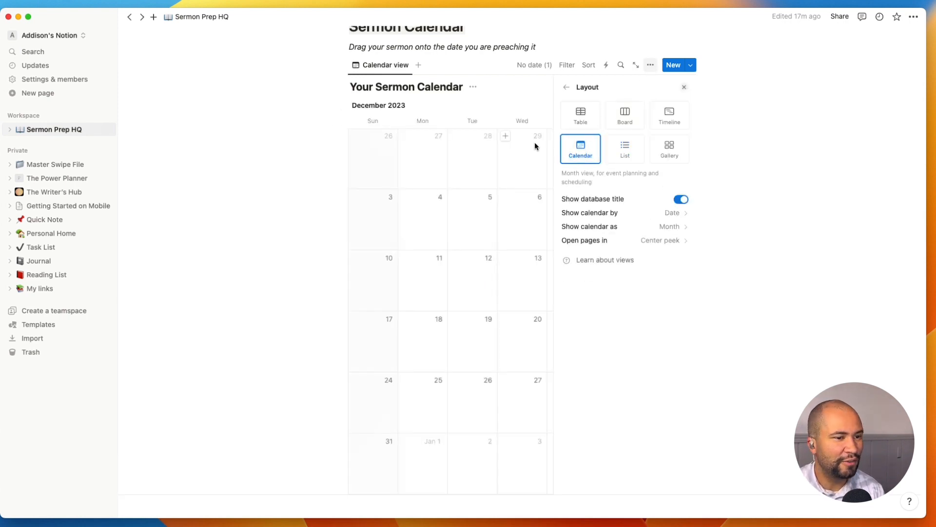
click(296, 123)
- Go back through the Sermon Calendar to September 2023
click(653, 105)
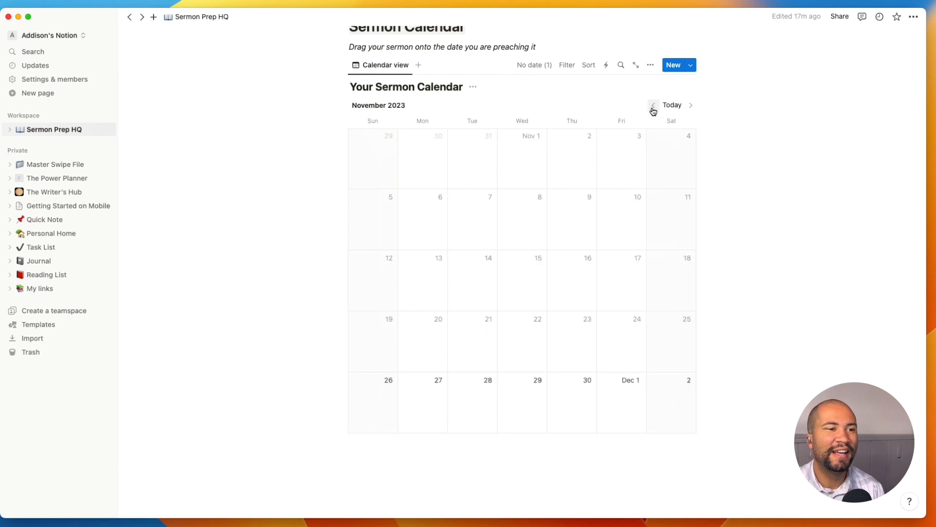
click(653, 106)
click(653, 105)
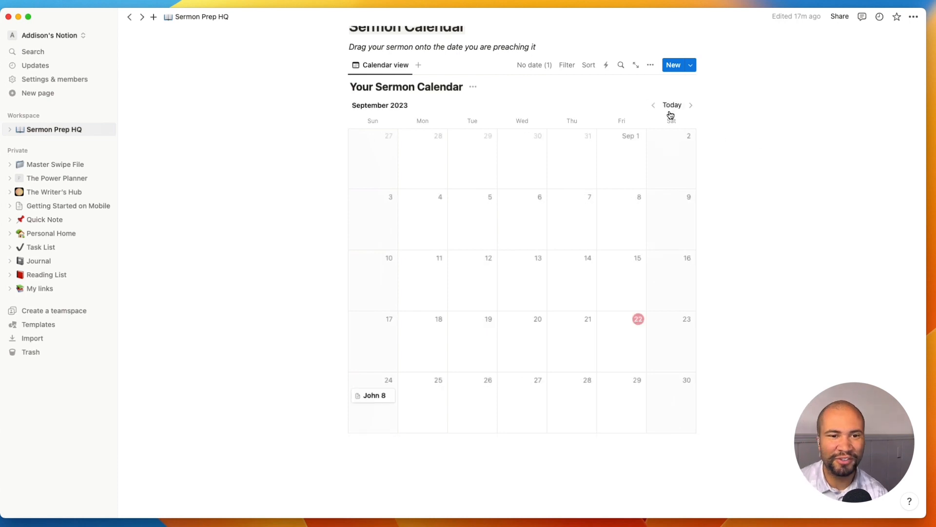
- Open the Page 2 card in the Illustrations and Articles gallery and start an empty page body
scroll(729, 157, down, 3)
scroll(729, 157, down, 5)
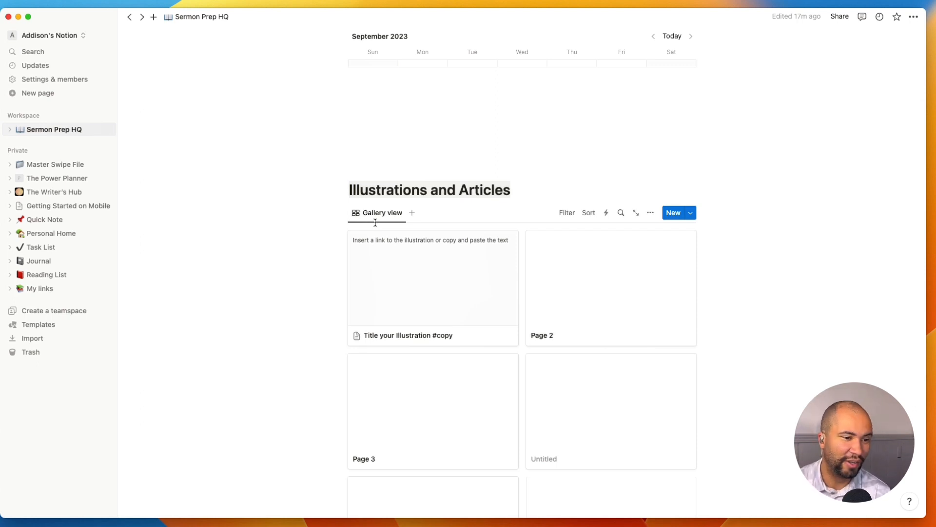
scroll(422, 260, down, 3)
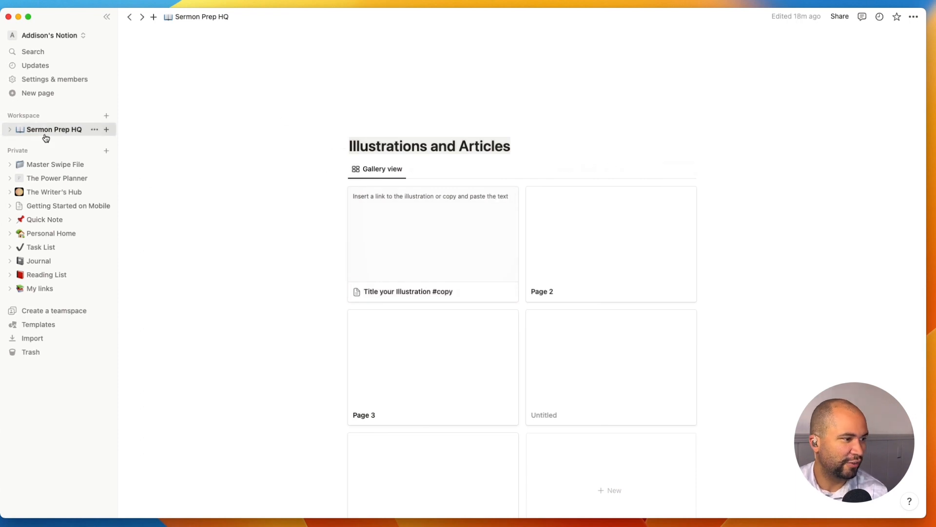
click(558, 249)
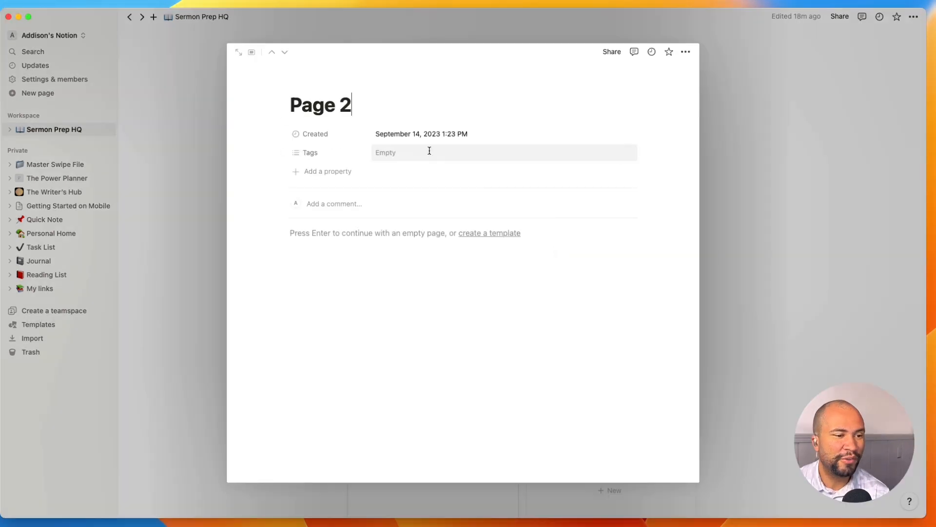
key(Return)
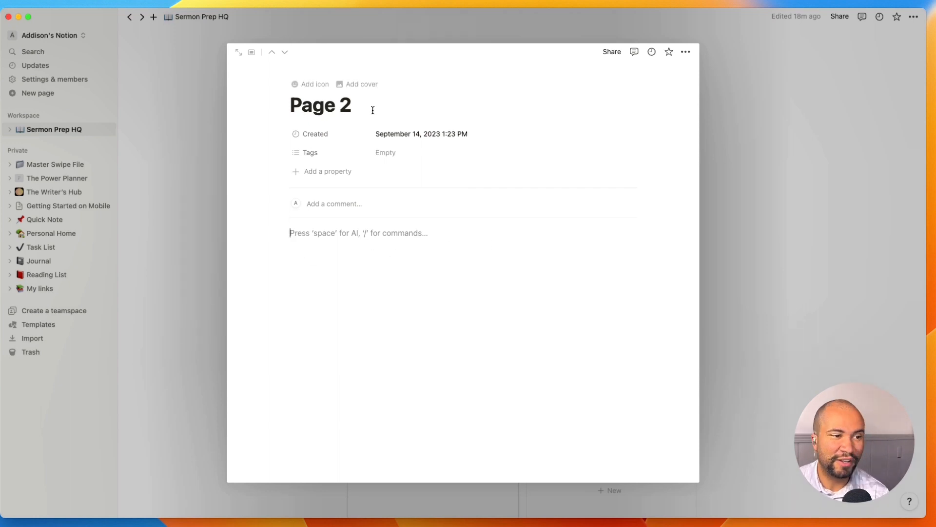
- Add the hashtag to the illustration's title so it reads "Page 2 #grace", and return to the Illustrations and Articles gallery
drag(373, 110, 273, 103)
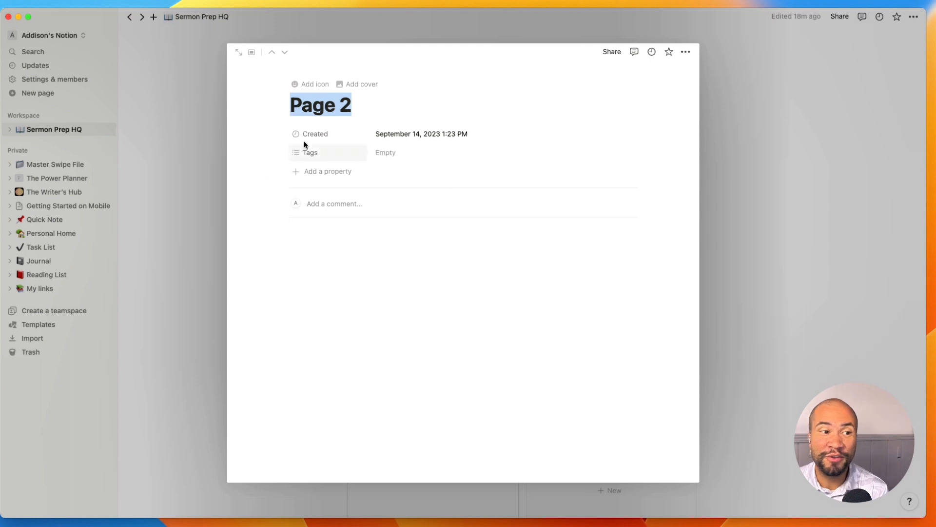
click(512, 102)
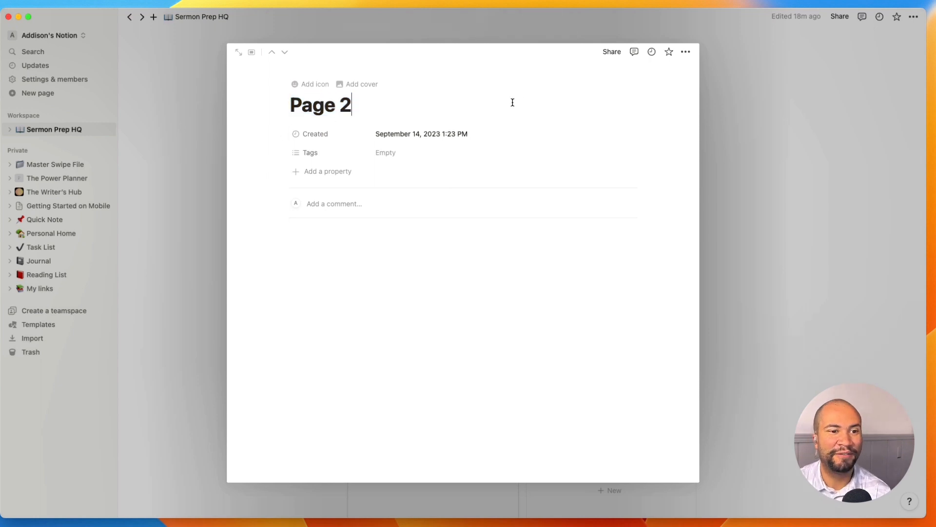
text(3)
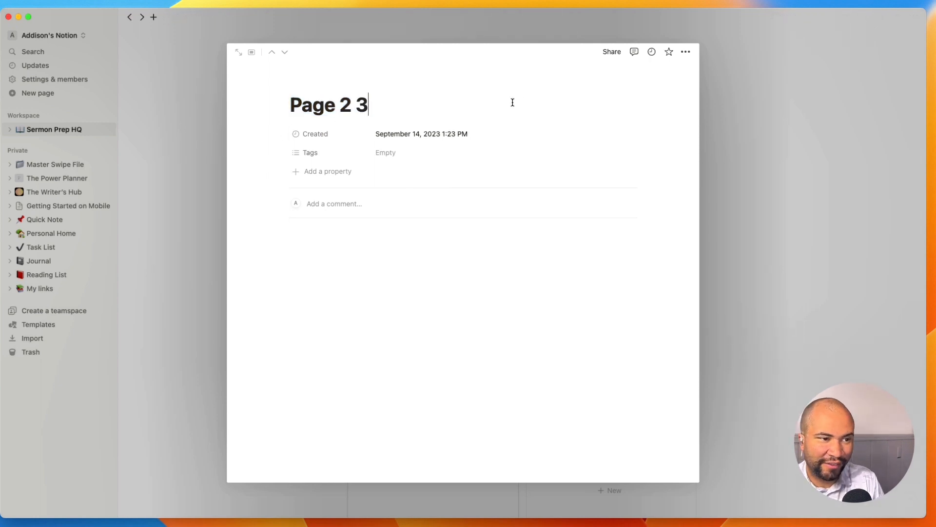
key(BackSpace)
text(#)
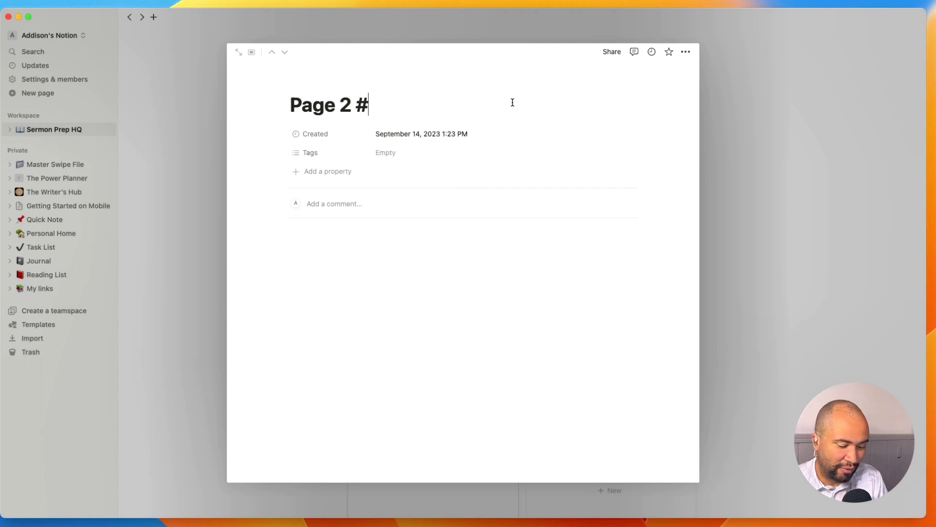
text(grace)
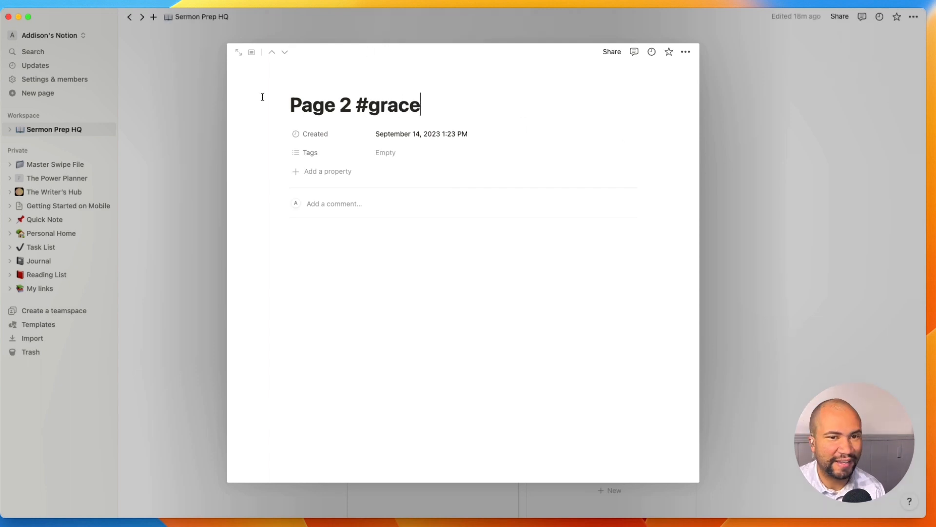
click(190, 145)
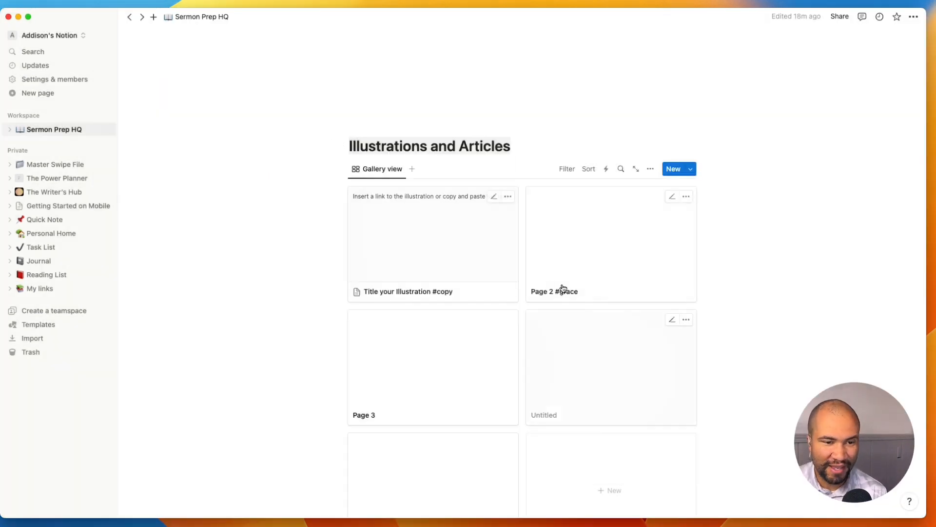
scroll(543, 319, down, 4)
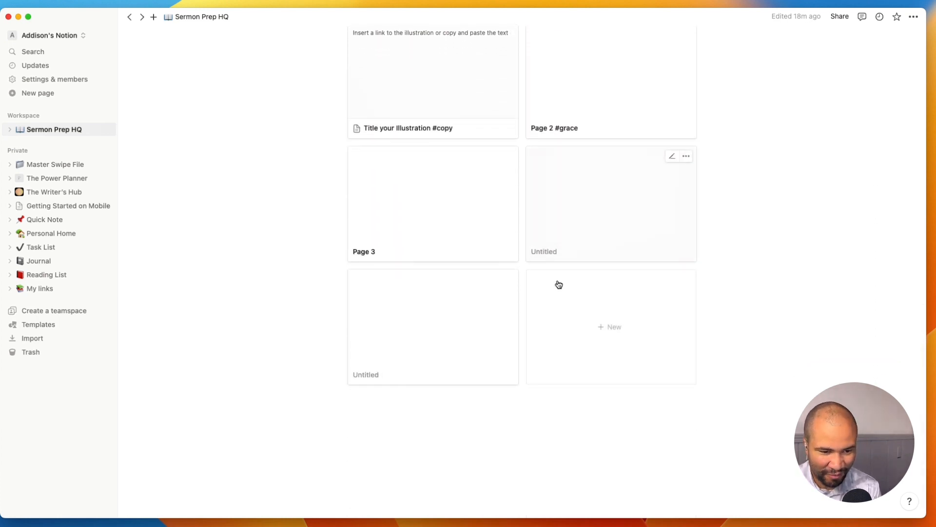
- Search the Illustrations and Articles gallery for "grace"
scroll(556, 425, up, 3)
scroll(555, 398, up, 2)
click(622, 161)
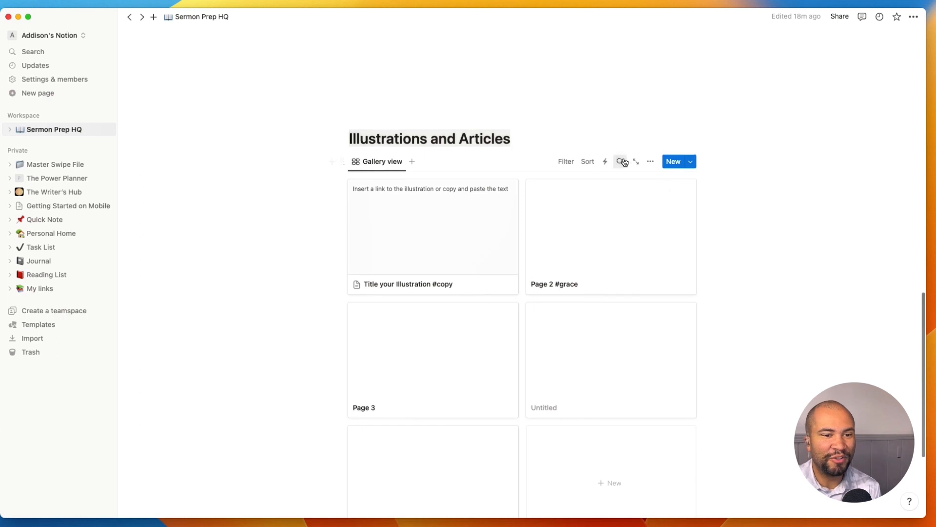
text(grace)
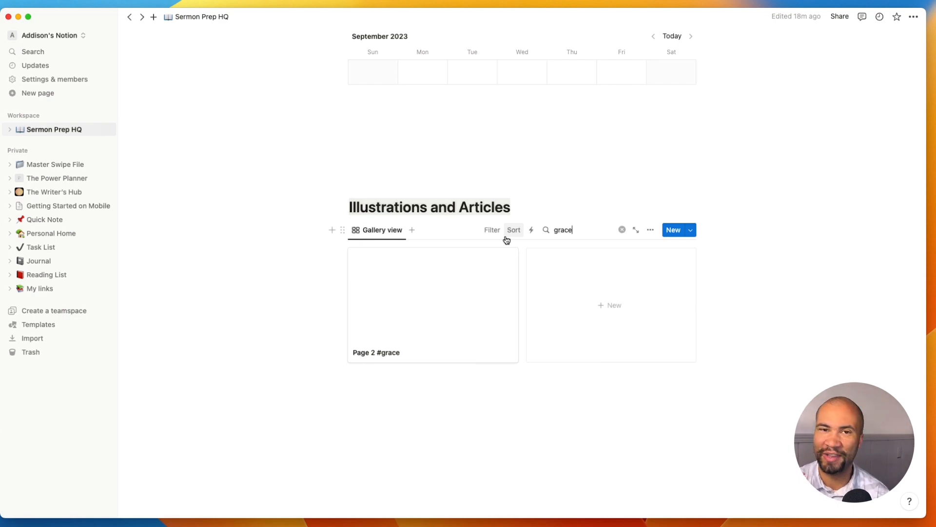
- Add three Sermon Template cards to Sermon Scribbles on the Sermon Prep Flow board, moving one to Crafting and another to Ready to Preach
scroll(506, 239, up, 15)
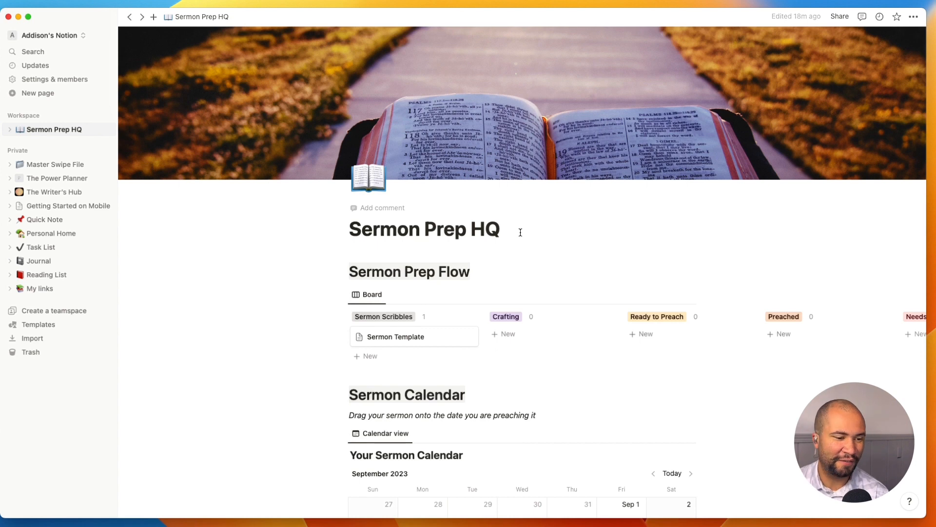
scroll(512, 283, down, 4)
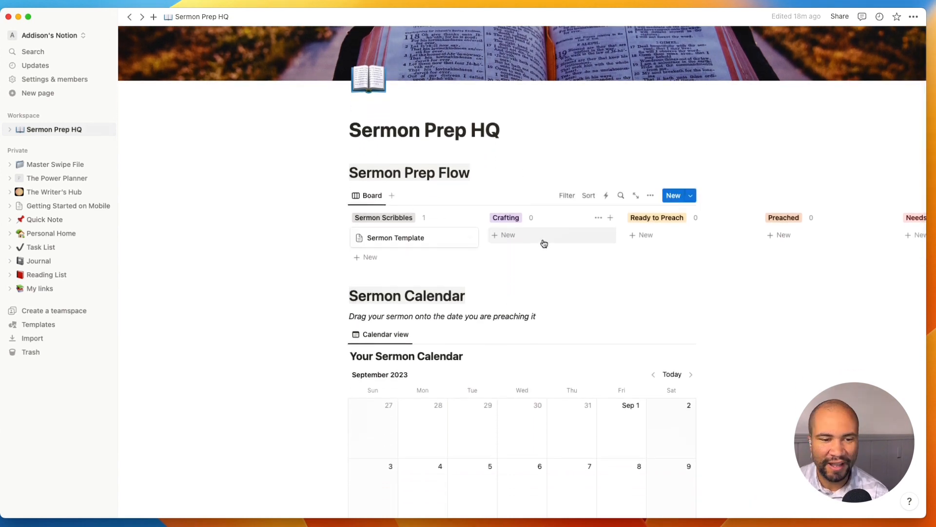
scroll(544, 242, right, 2)
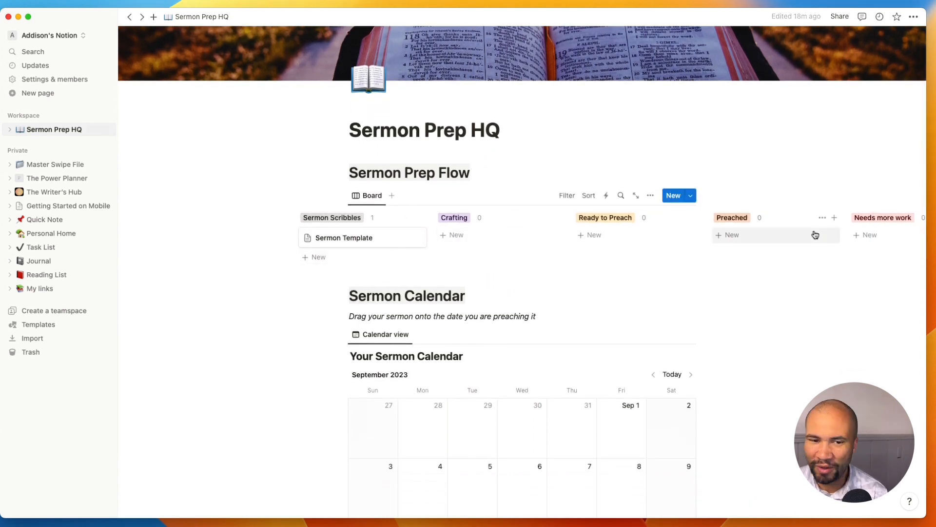
click(318, 257)
click(319, 279)
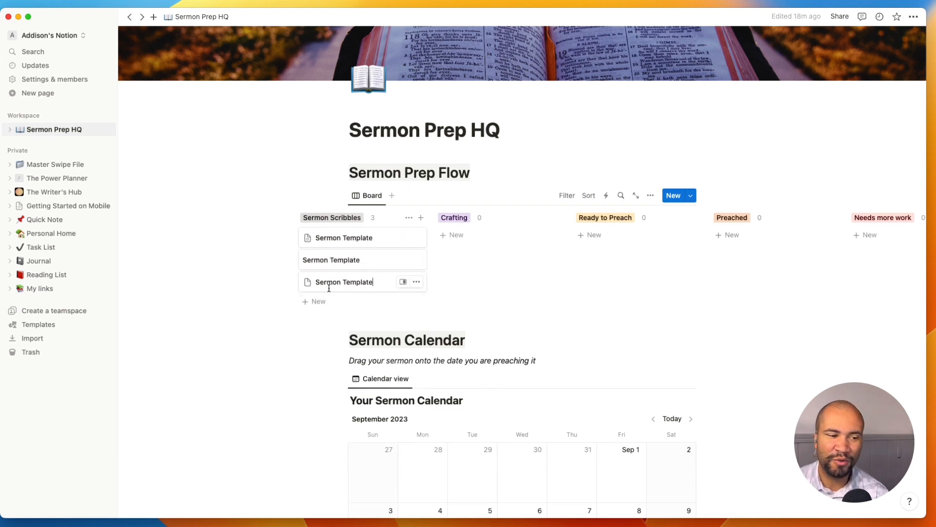
click(321, 302)
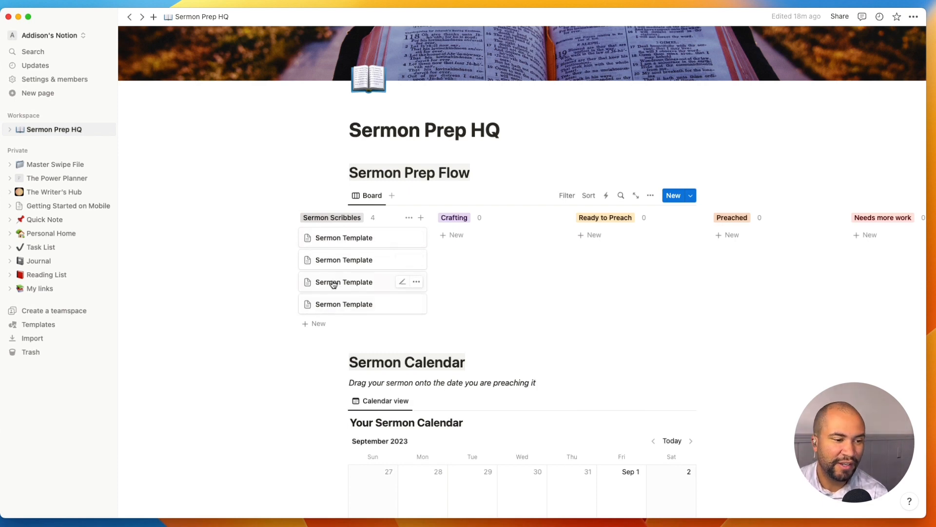
mouse_move(332, 283)
mouse_down()
mouse_move(462, 268)
mouse_move(467, 255)
mouse_up()
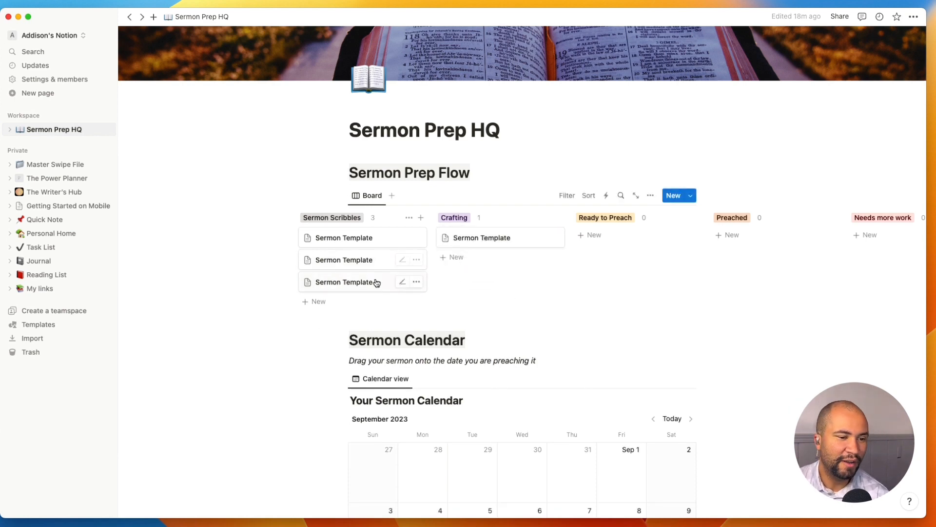
mouse_move(329, 282)
mouse_down()
mouse_move(638, 263)
mouse_move(624, 263)
mouse_up()
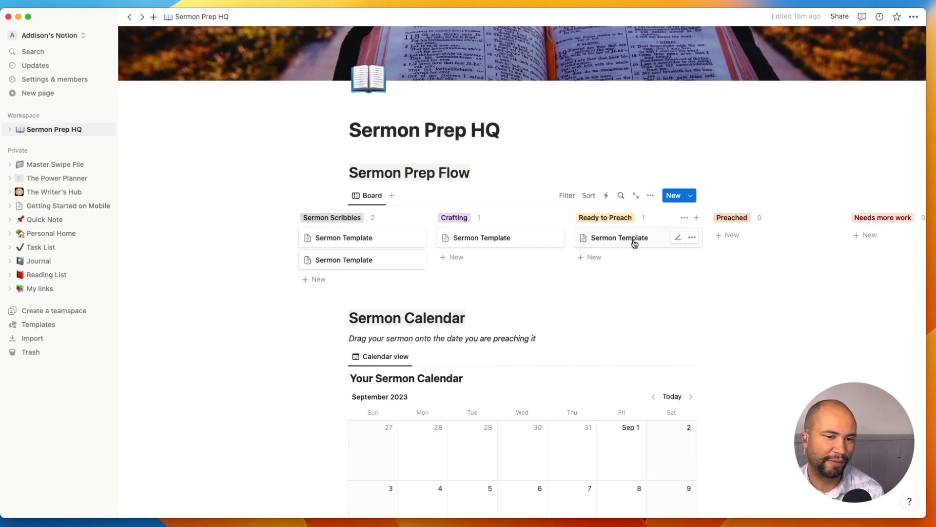
- Move the John 8 sermon from September 24 in the Sermon Calendar to the board's Needs more work column
scroll(622, 247, down, 5)
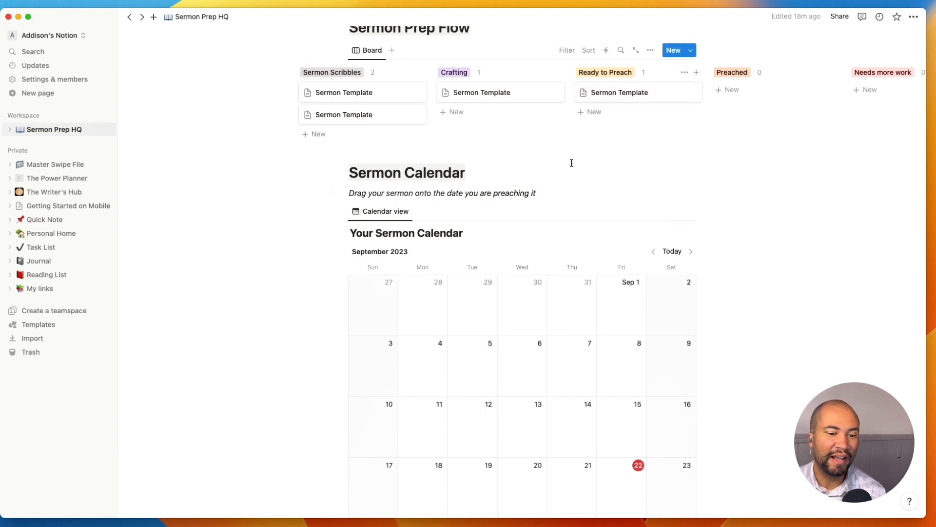
scroll(602, 244, down, 3)
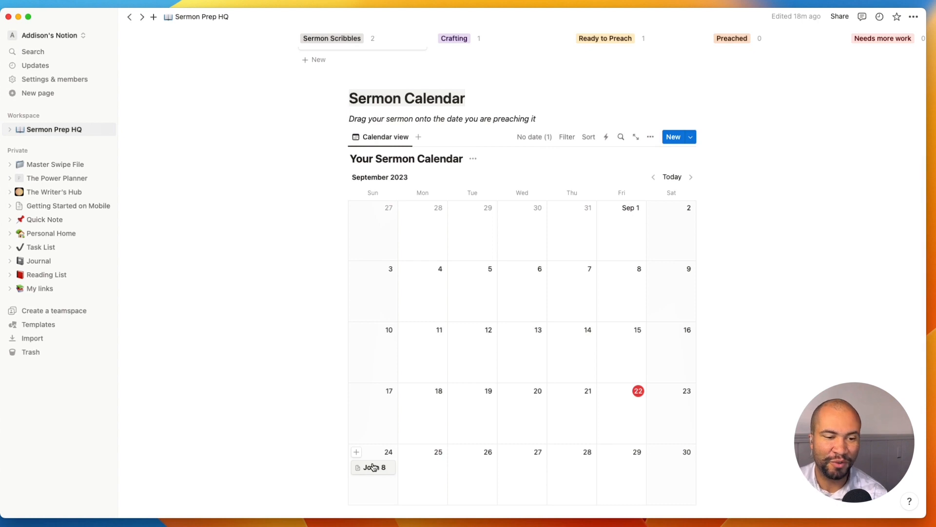
scroll(597, 68, right, 5)
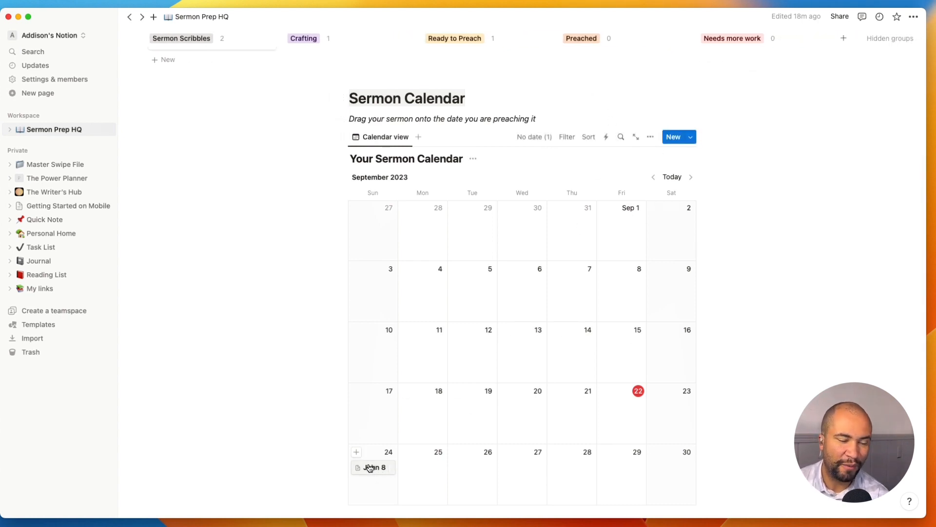
drag(369, 468, 733, 215)
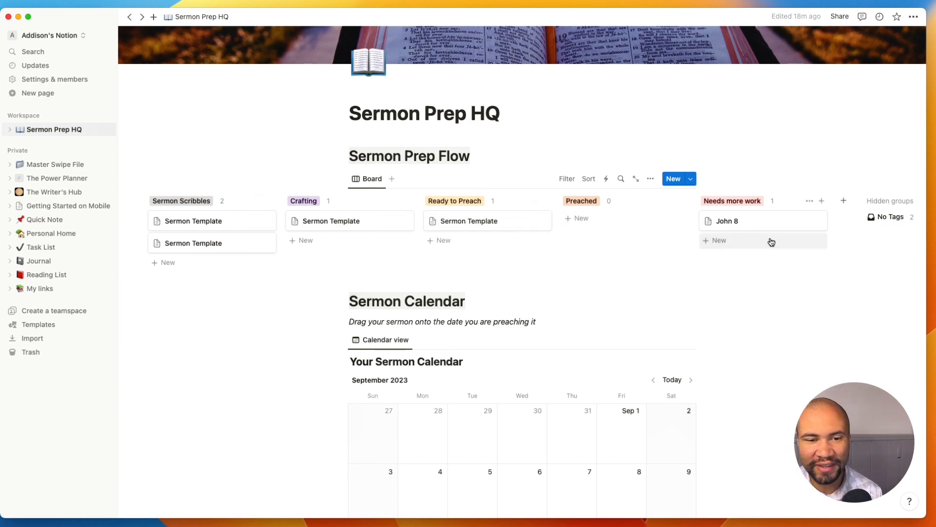
- Delete the John 8 card and the Sermon Template cards in Ready to Preach, Crafting and second place in Sermon Scribbles
click(815, 221)
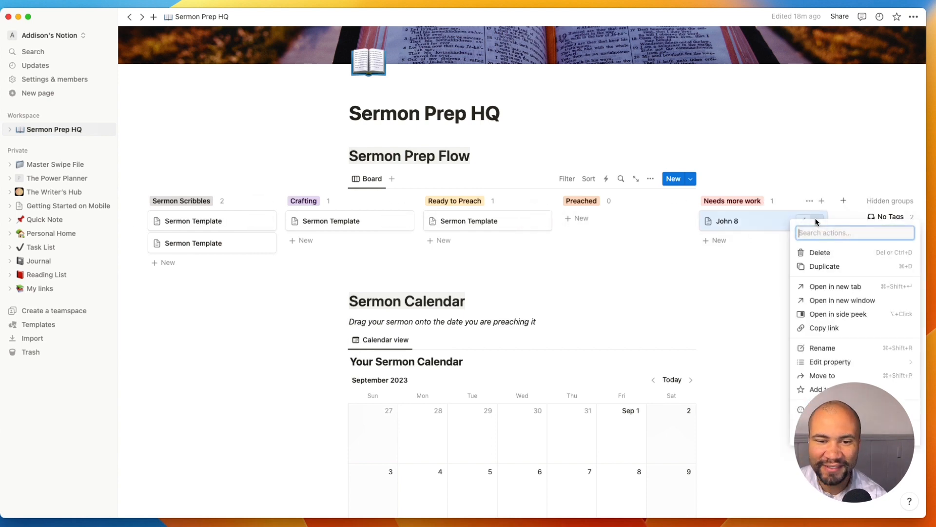
click(819, 253)
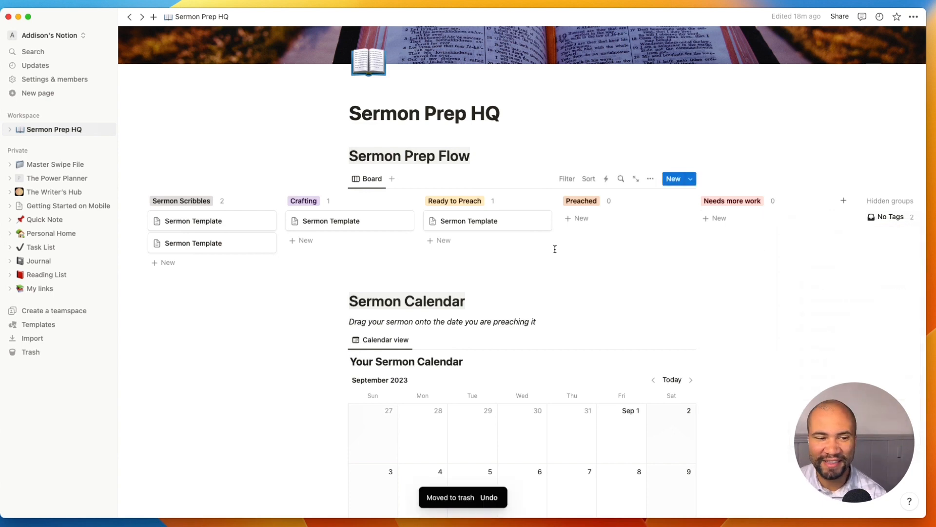
click(542, 222)
click(566, 254)
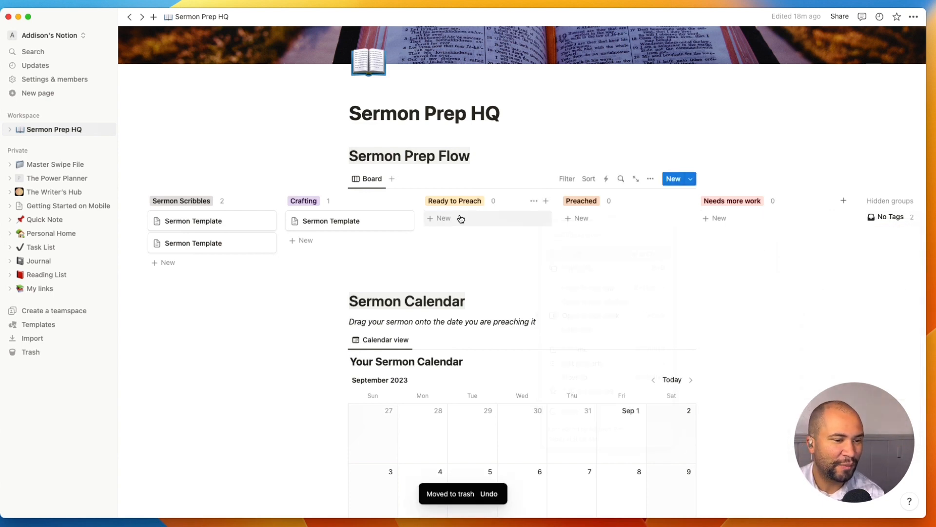
click(403, 221)
click(432, 252)
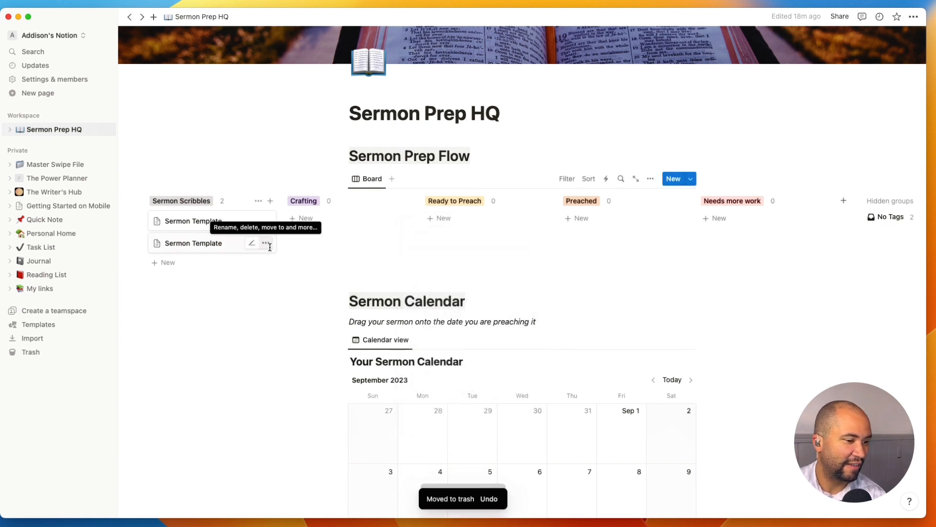
click(264, 243)
click(293, 276)
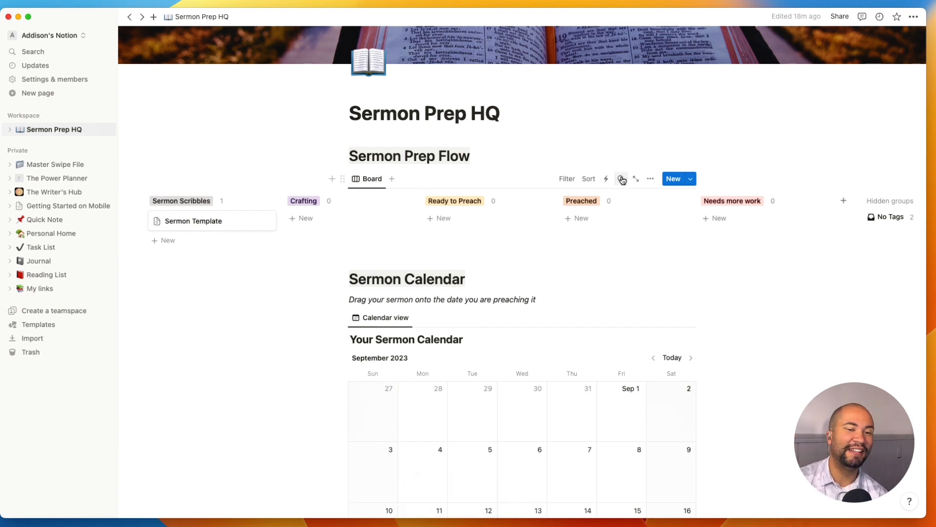
- View the public Sermon Prep HQ page with its Duplicate option in Safari, return to Notion, and switch to an empty desktop
scroll(622, 213, left, 3)
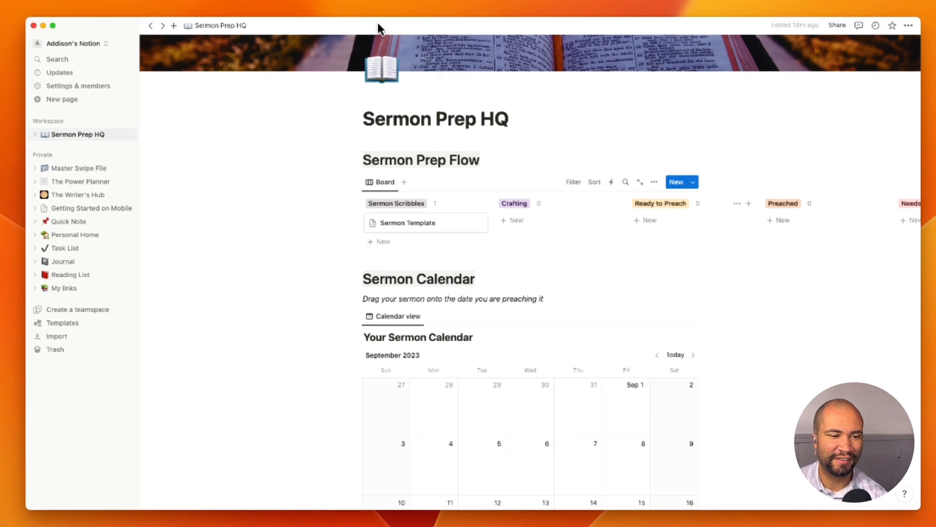
click(18, 17)
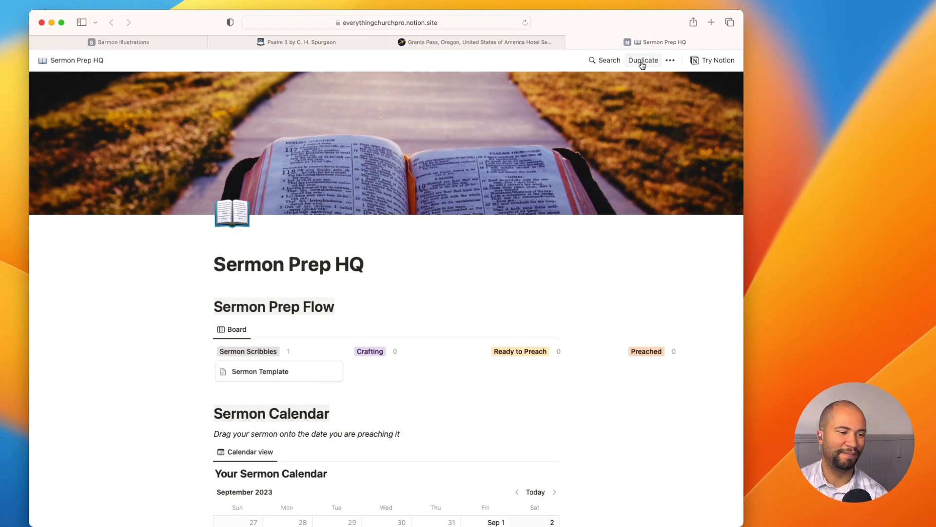
scroll(490, 272, down, 1)
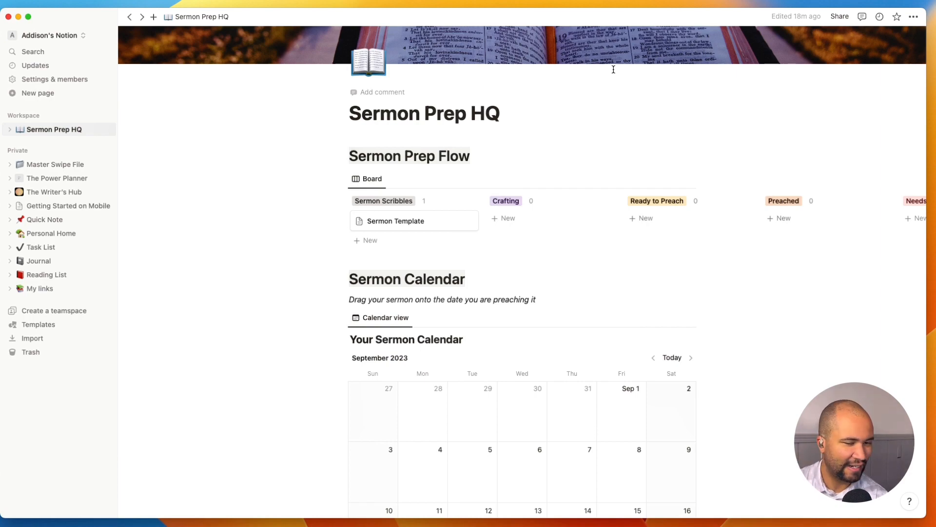
key(ctrl+Right)
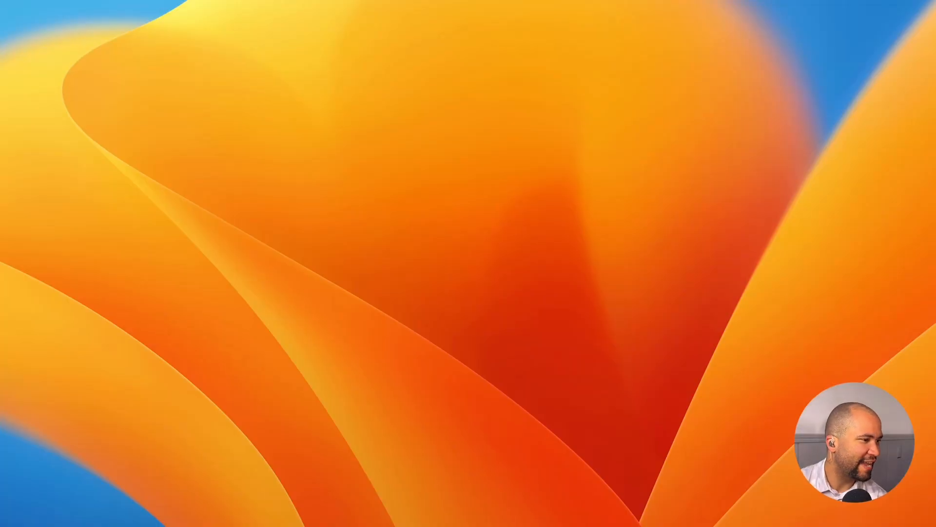